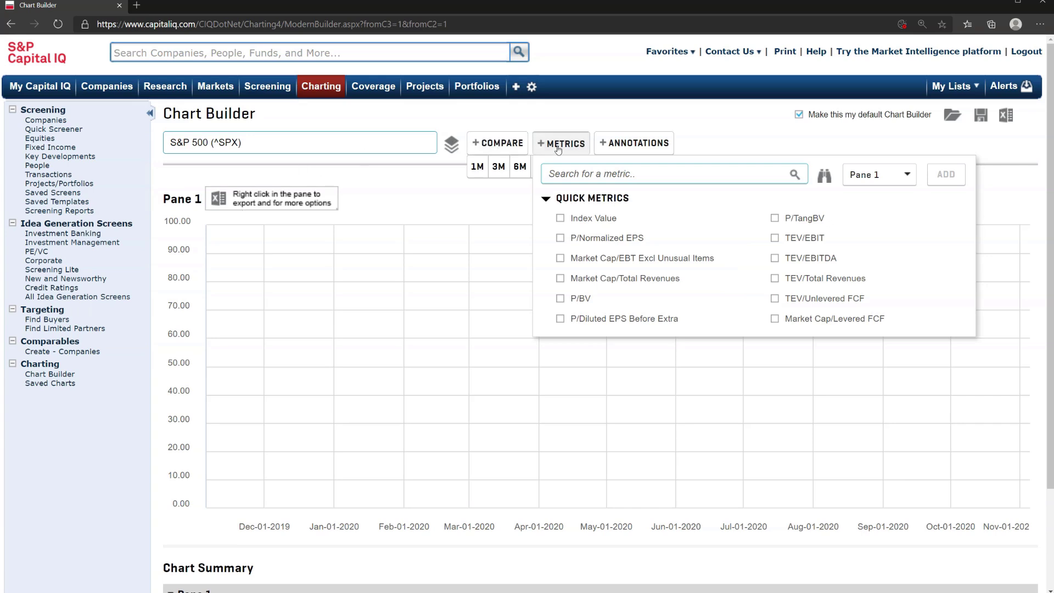
Step: Plot the Index Value and P/Normalized EPS metrics for the S&P 500 in Pane 1
left_click(560, 219)
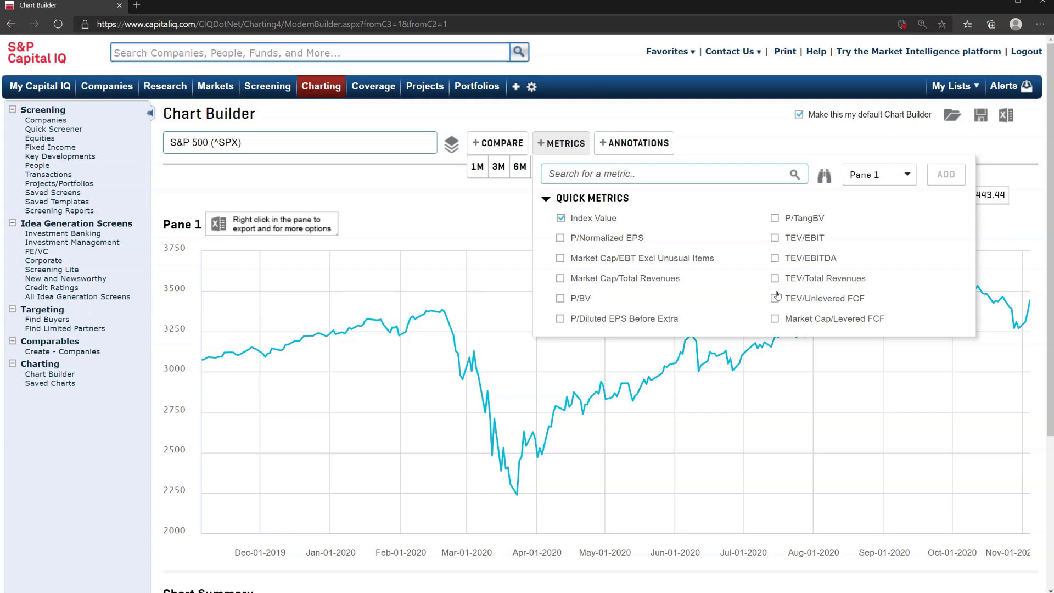
left_click(561, 238)
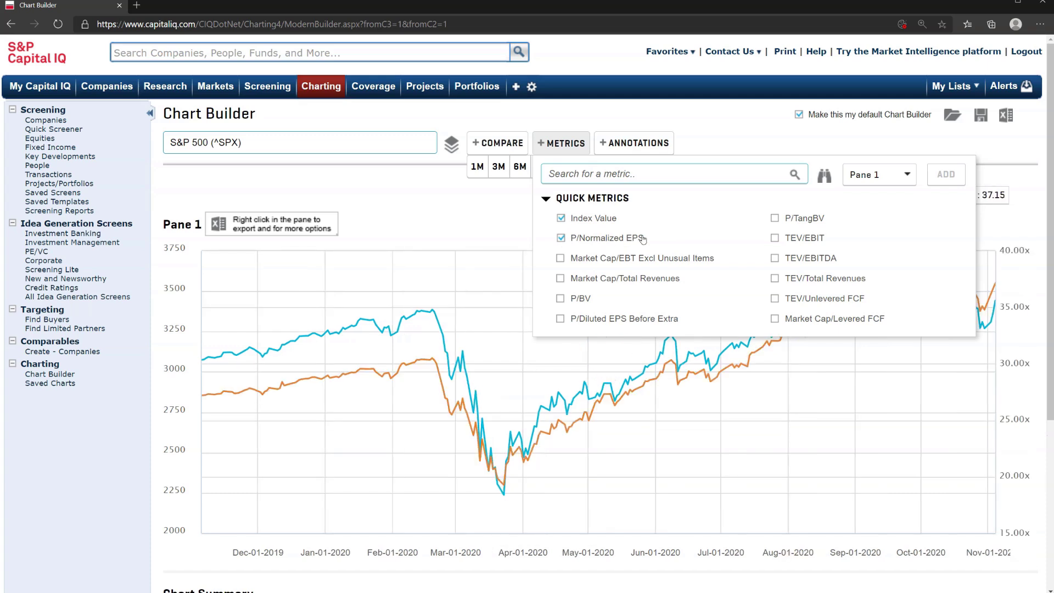
left_click(717, 147)
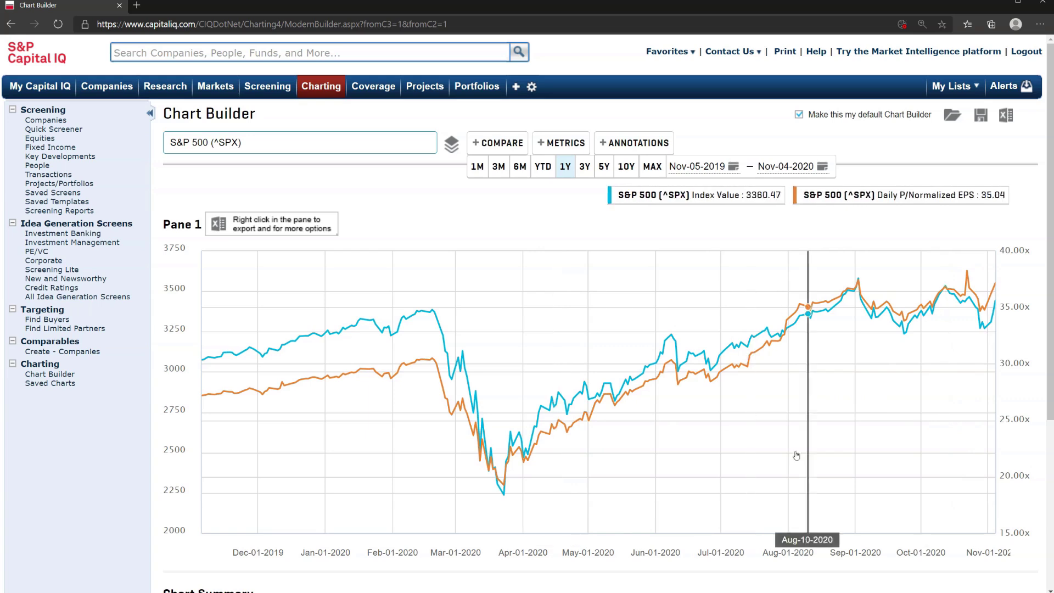
mouse_move(503, 487)
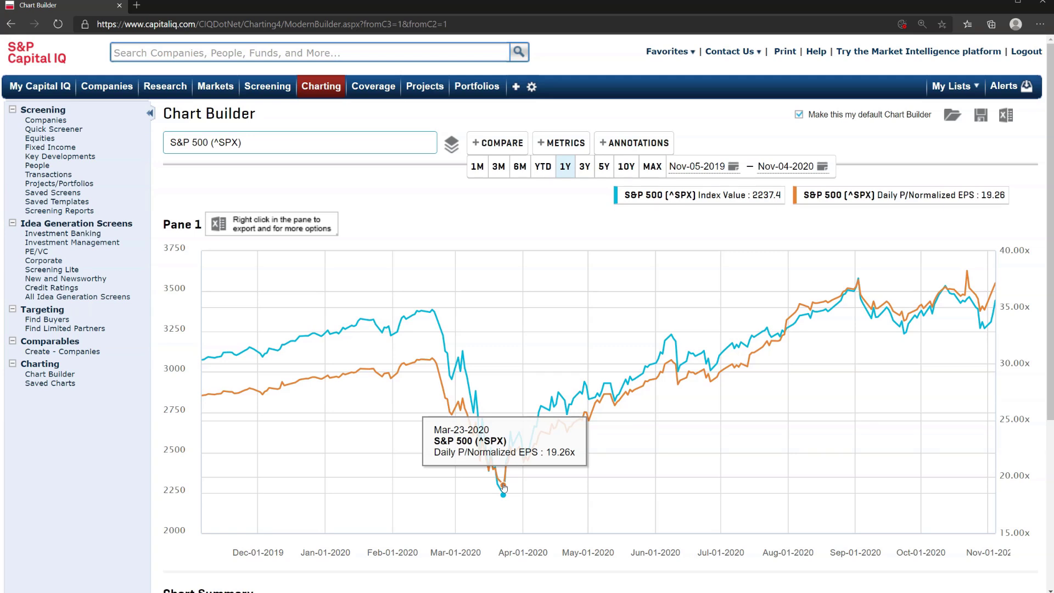
Step: Set the chart period to five years and remove the P/Normalized EPS metric
left_click(603, 166)
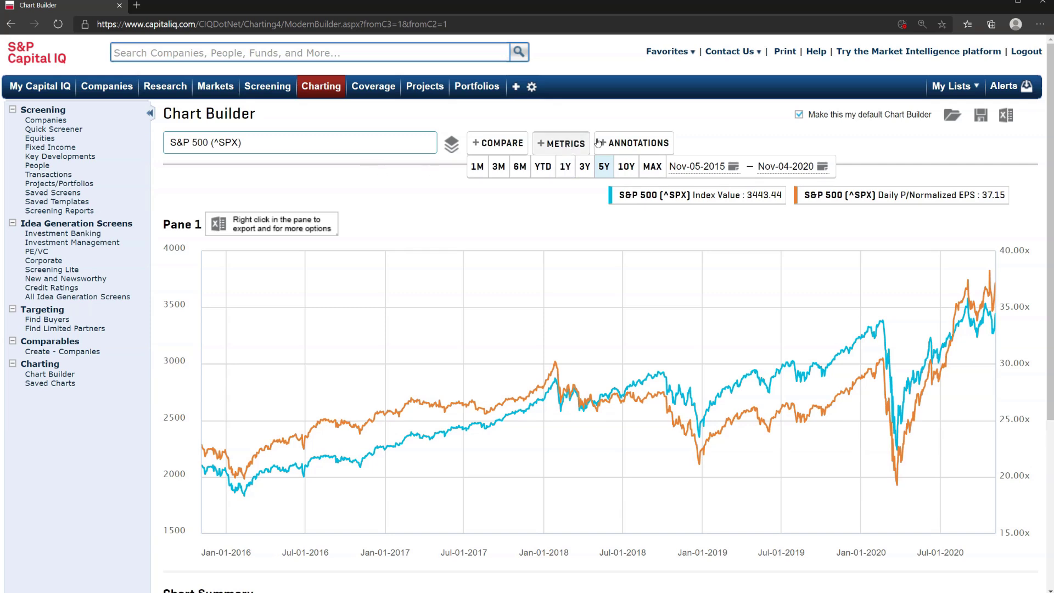
left_click(557, 143)
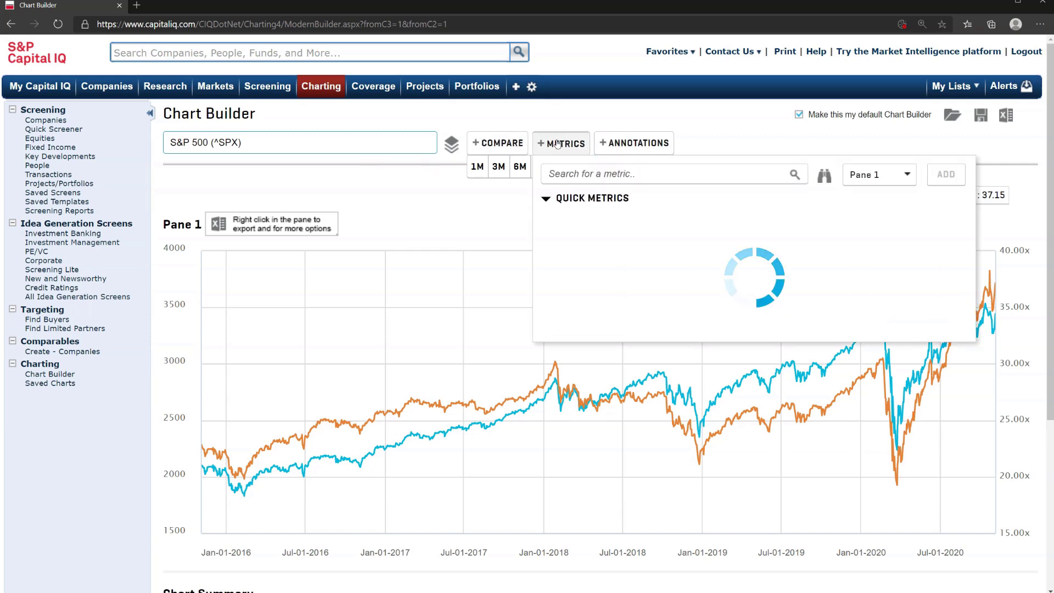
left_click(560, 238)
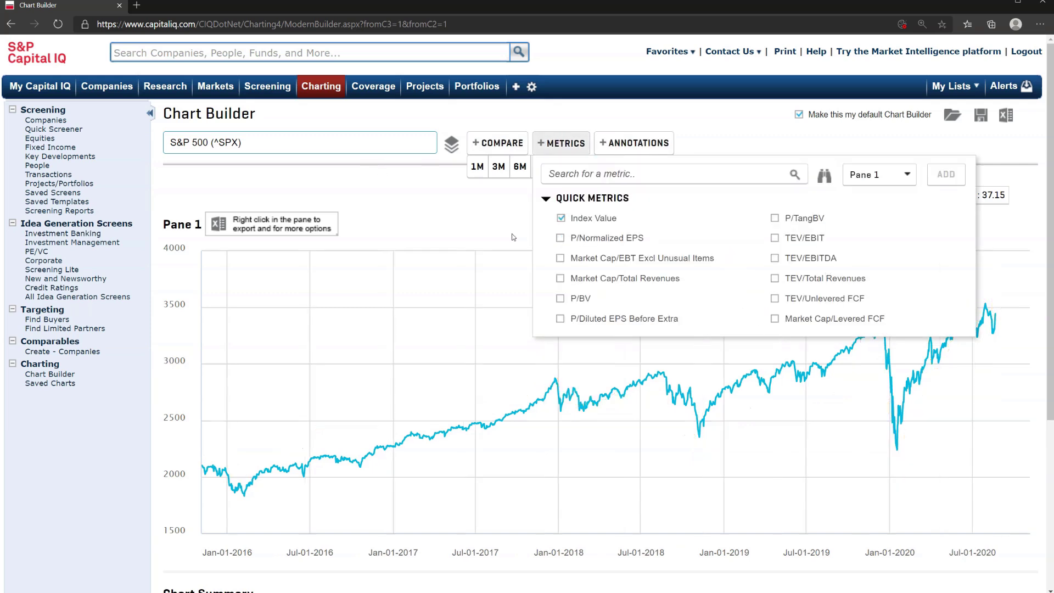
Step: Add Amazon.com, Inc. (NasdaqGS:AMZN) as a comparison in Pane 1 and set the chart period to one year
left_click(497, 144)
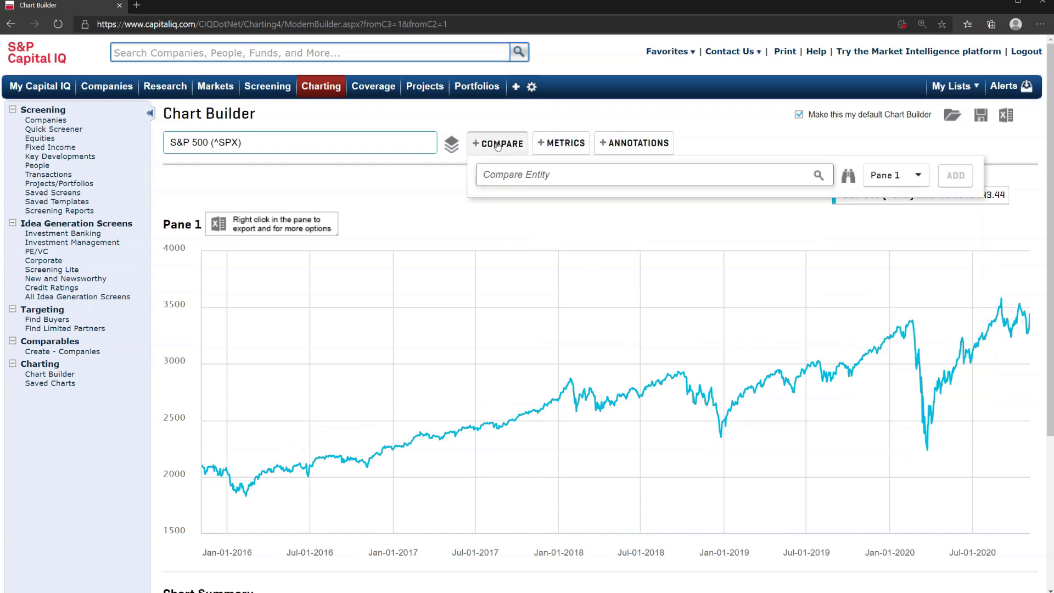
type("a")
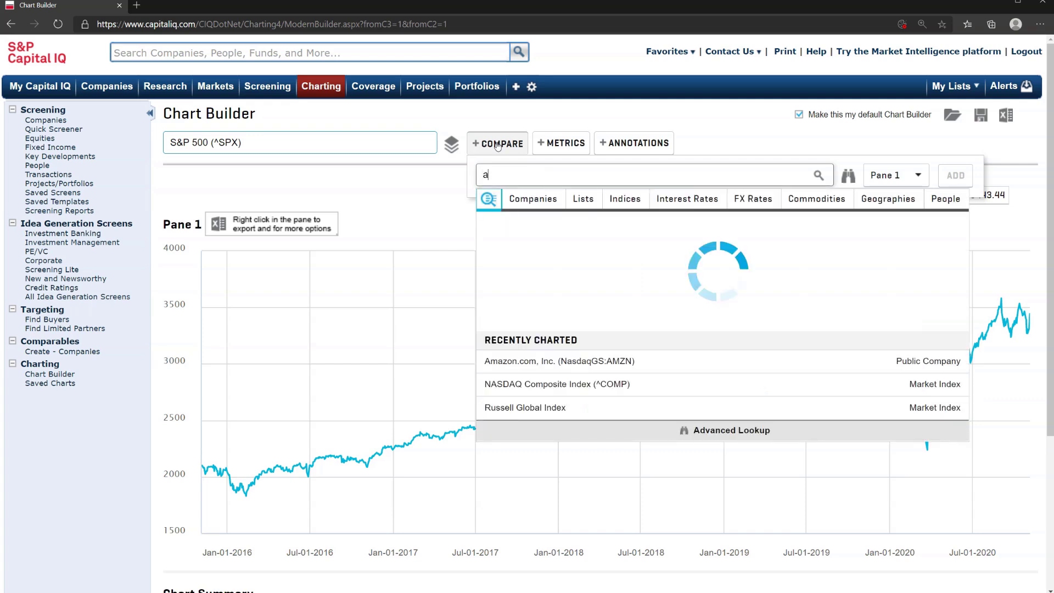
type("mazon")
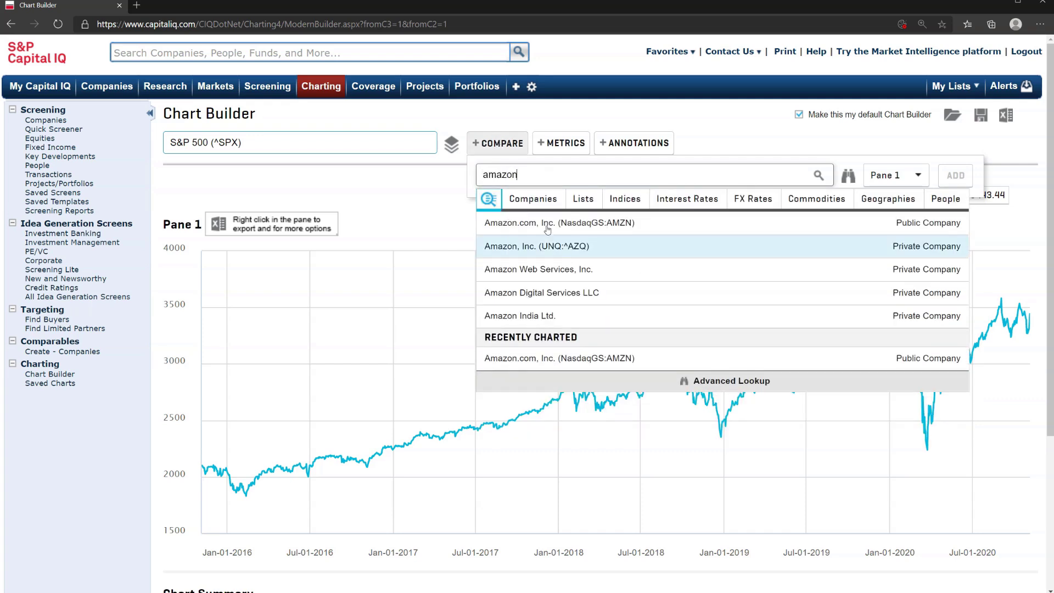
left_click(575, 223)
left_click(955, 176)
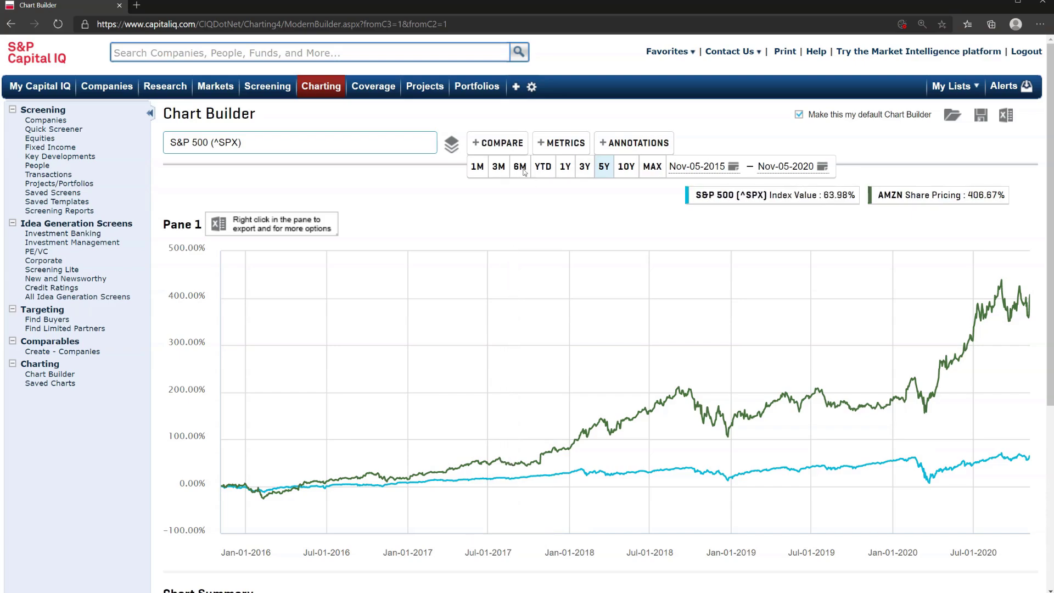
left_click(507, 147)
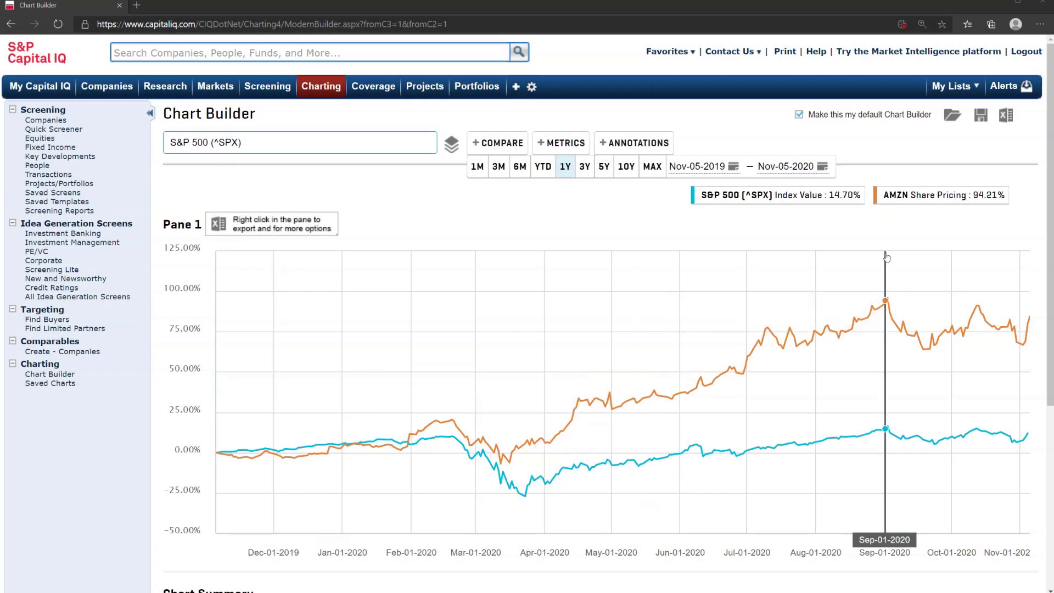
Step: Export the comparison chart to Excel and open the exported workbook
left_click(1007, 113)
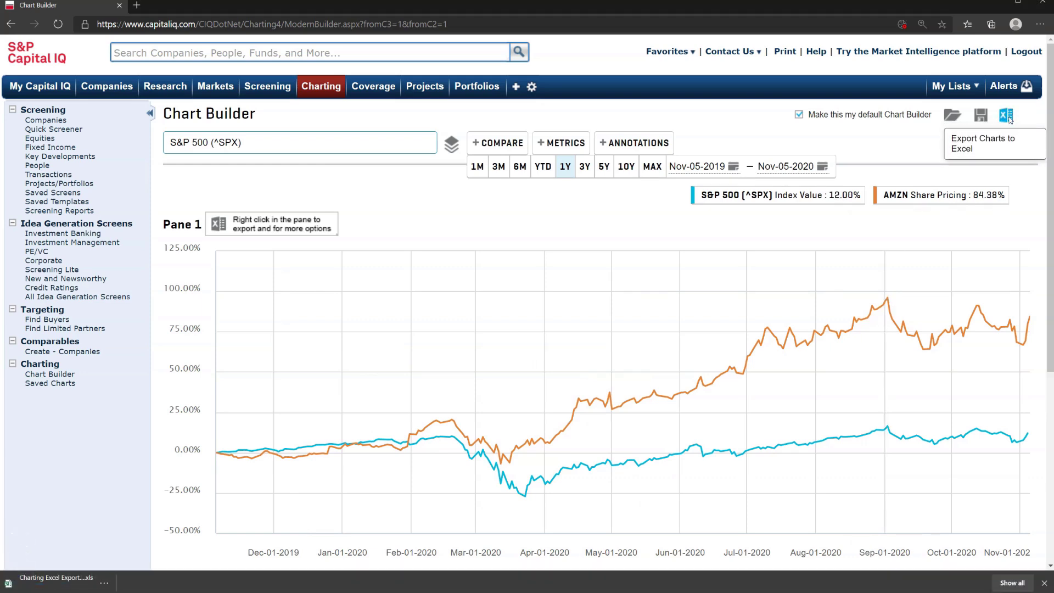
left_click(59, 579)
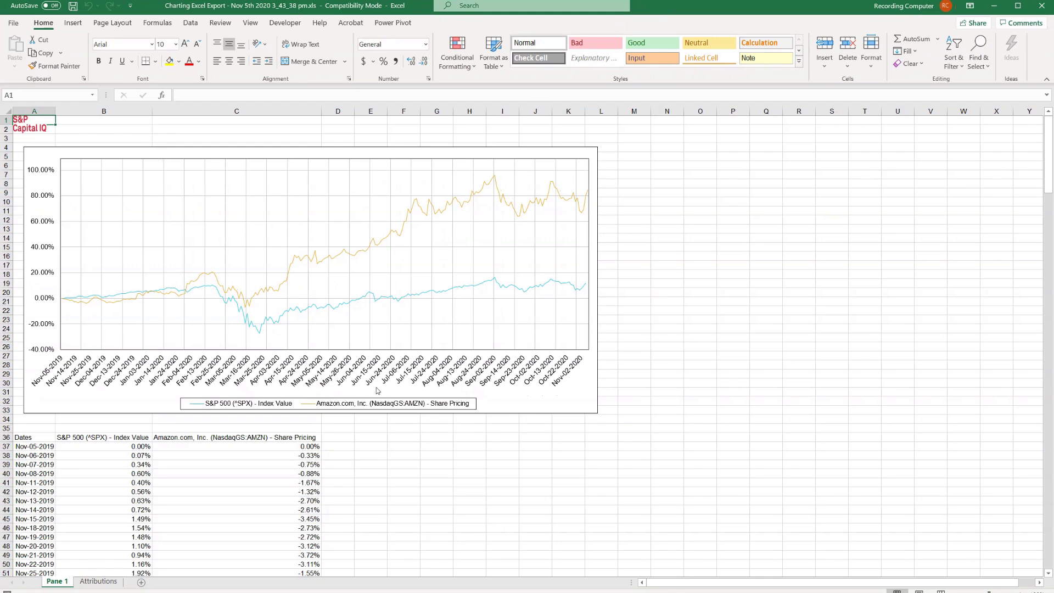
scroll(362, 379, "up", 2, "ctrl")
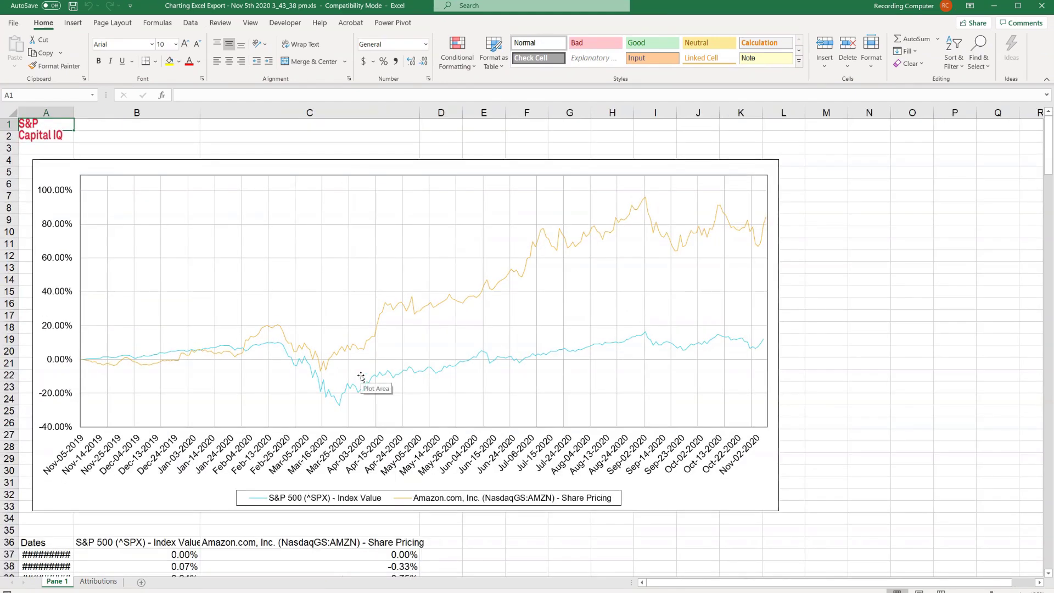
Step: Fit the width of column A on the Pane 1 sheet to its dates
left_click(411, 337)
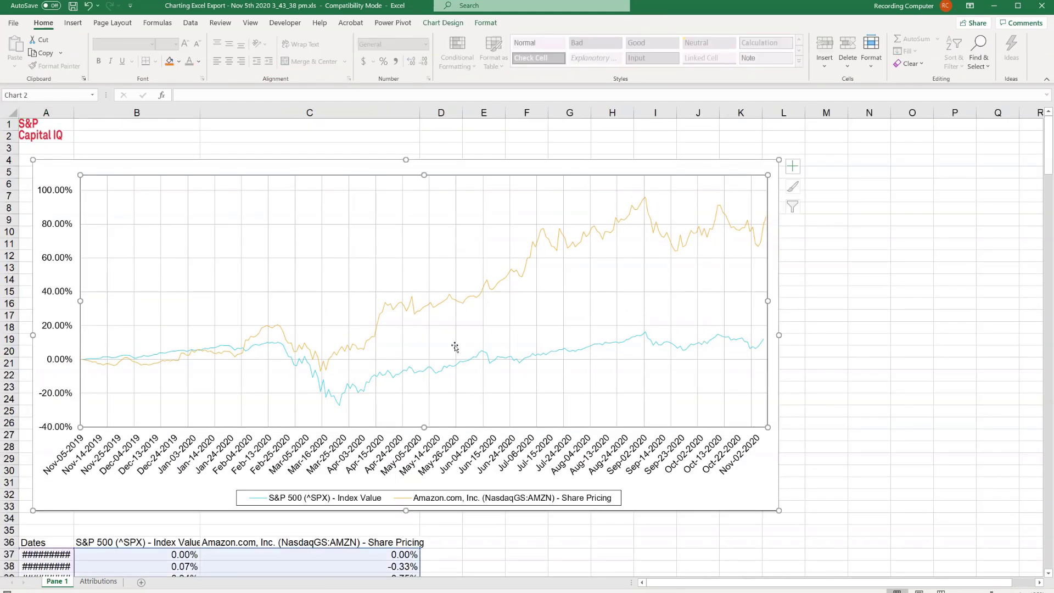
scroll(445, 354, "down", 3)
scroll(355, 434, "down", 2)
left_click(354, 434)
scroll(383, 499, "down", 20)
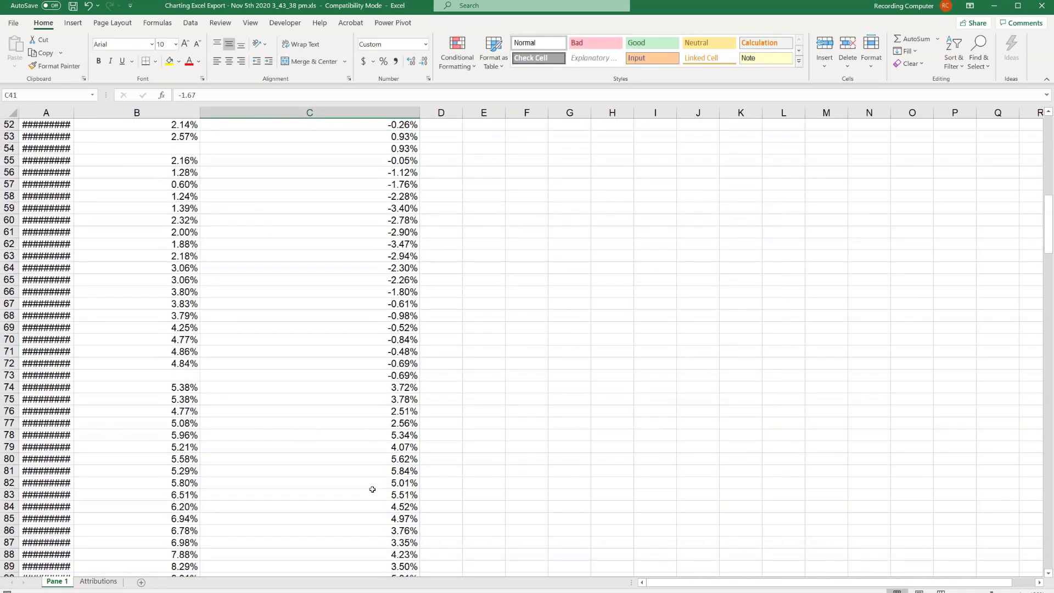
scroll(368, 486, "down", 5)
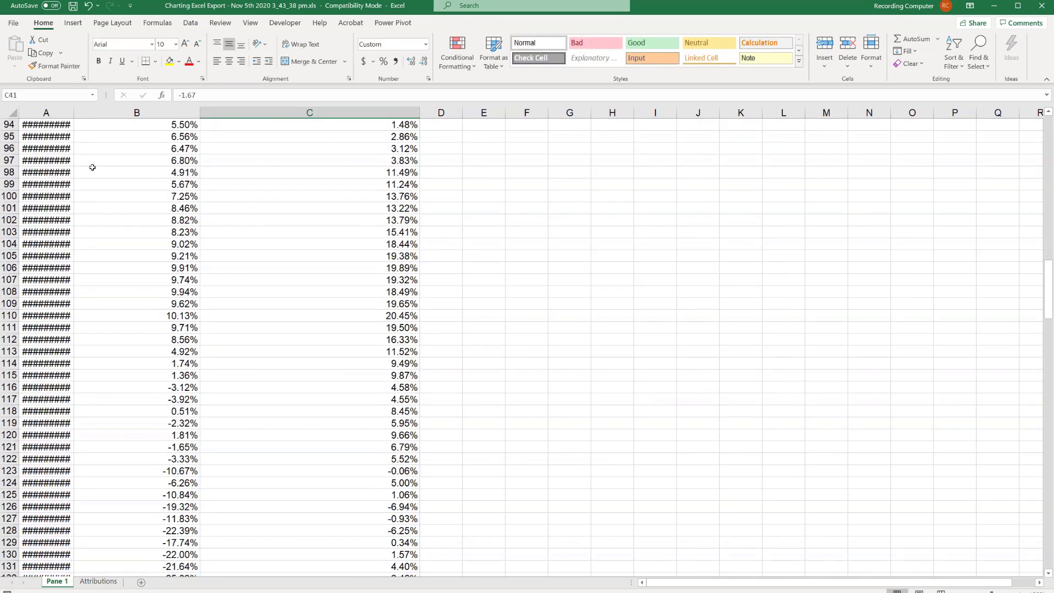
double_click(73, 113)
left_click(72, 303)
Step: Examine the exported daily data and the S&P 500 versus Amazon chart on the Pane 1 sheet
scroll(258, 391, "down", 17)
scroll(331, 430, "up", 17)
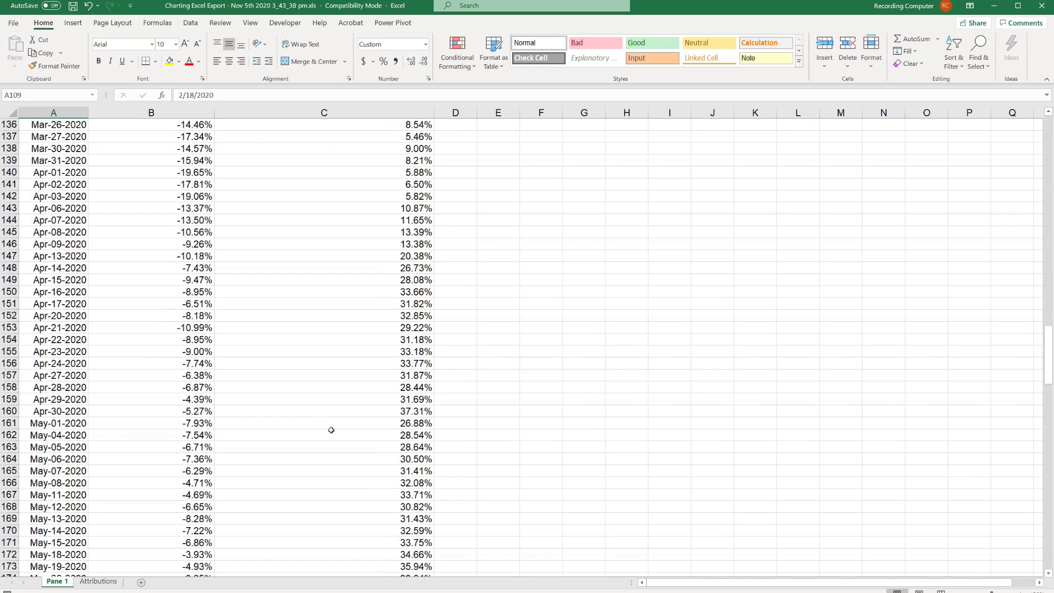
scroll(331, 429, "up", 20)
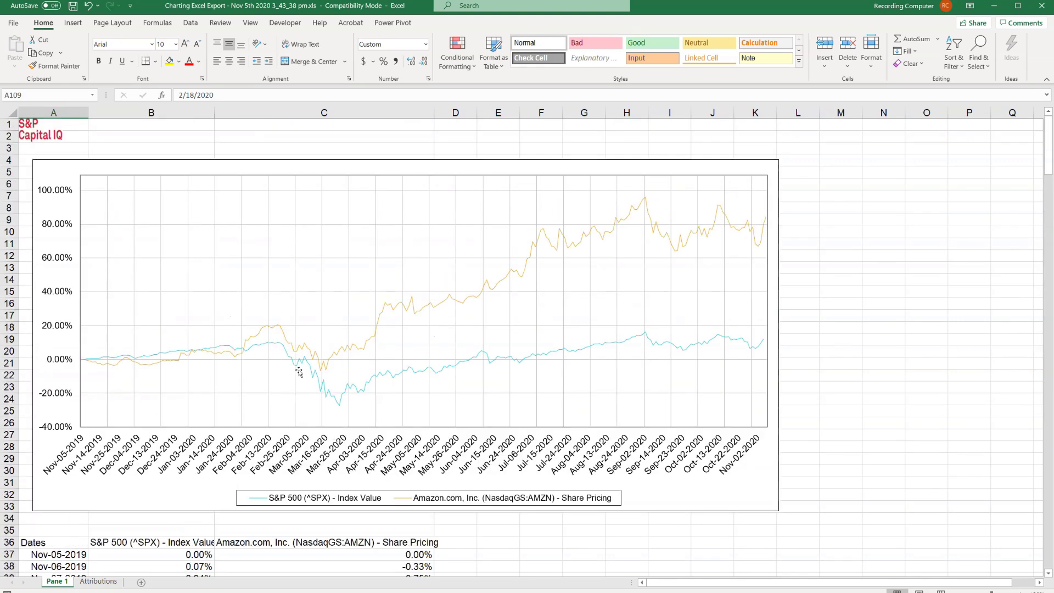
left_click(369, 343)
left_click(500, 347)
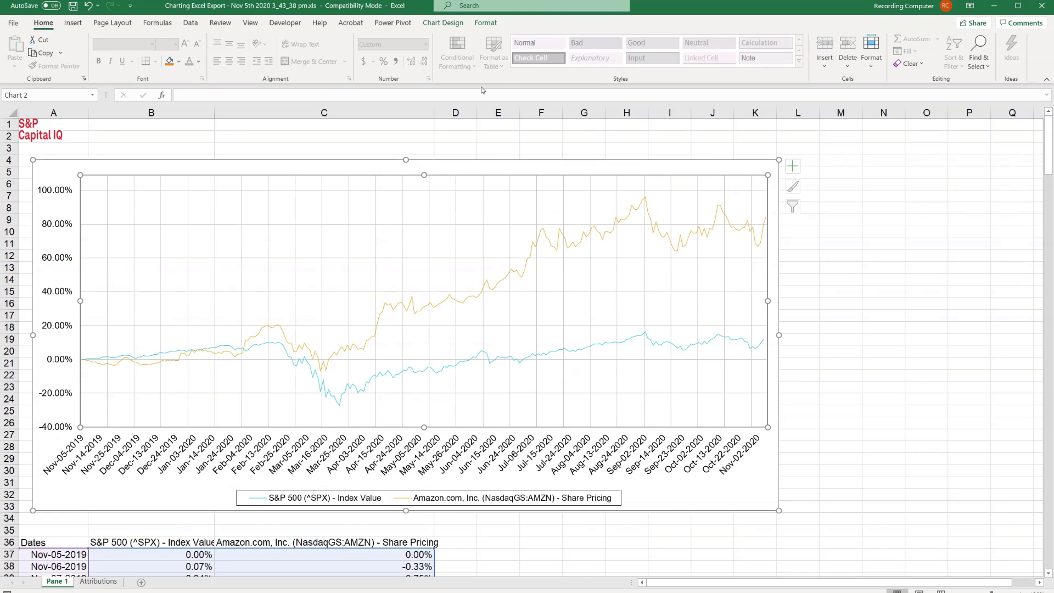
left_click(339, 150)
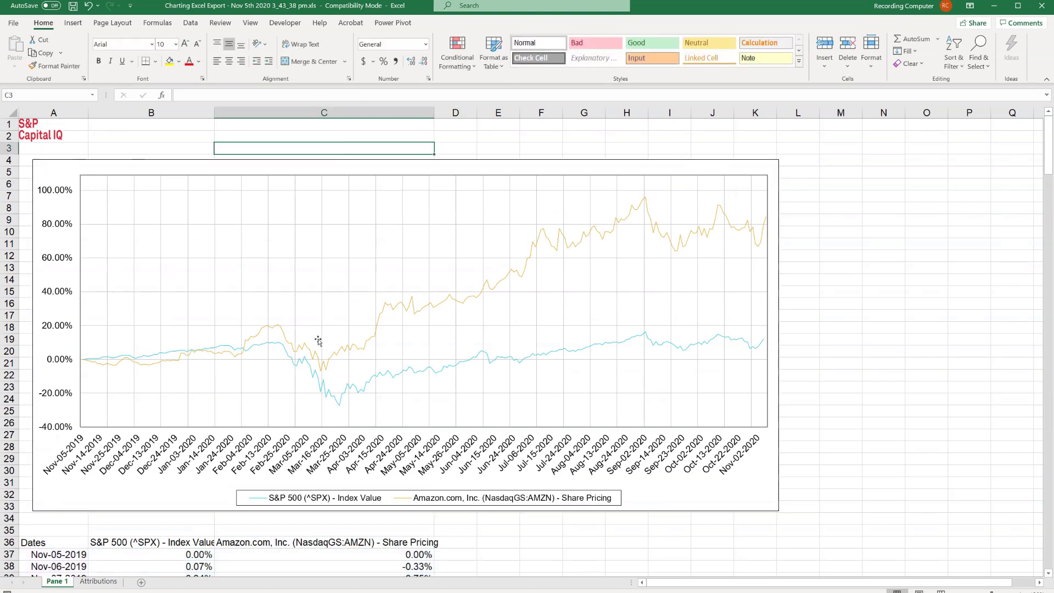
left_click(320, 162)
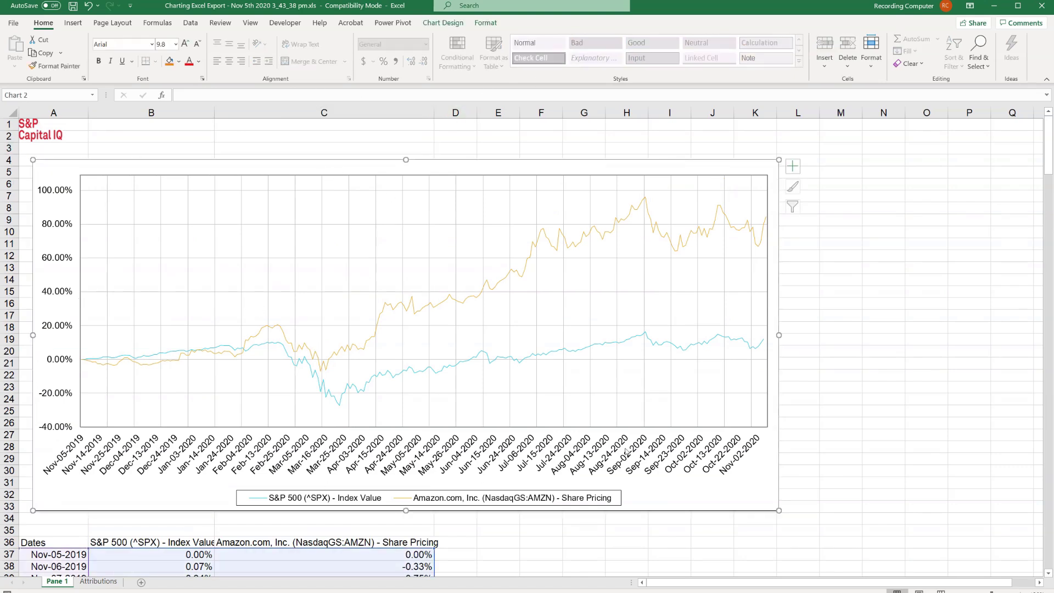
scroll(490, 534, "down", 1)
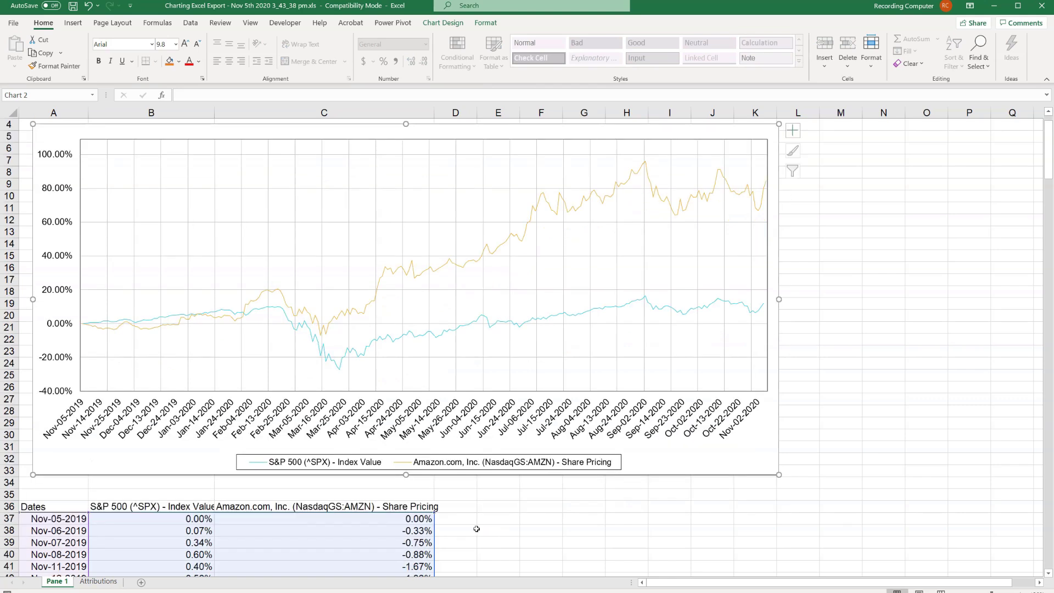
left_click(455, 519)
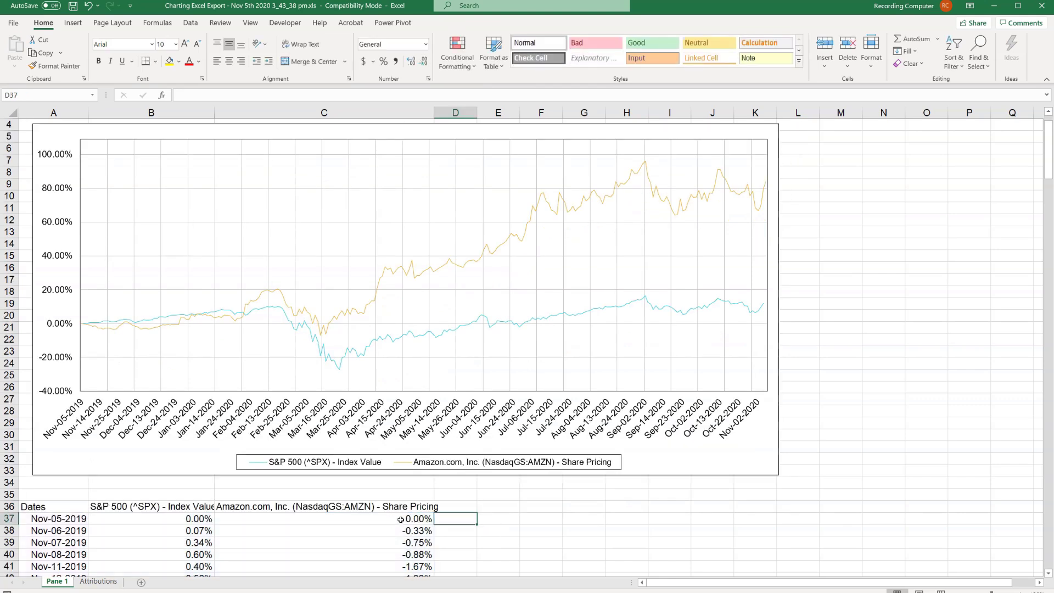
Step: Switch back to Capital IQ in the browser and go to the Coverage Lists page
left_click(992, 5)
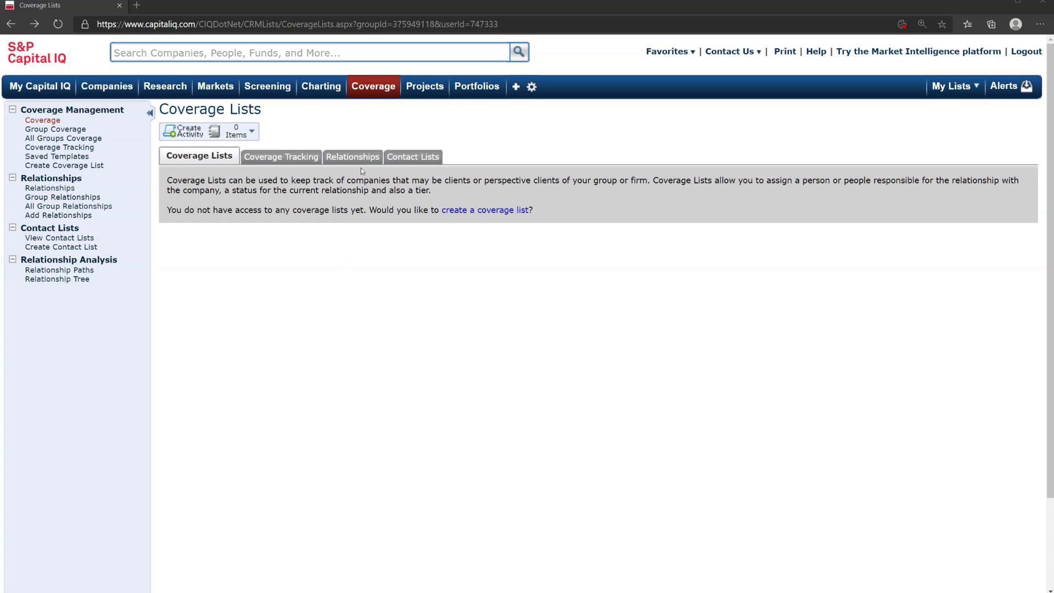
mouse_move(376, 95)
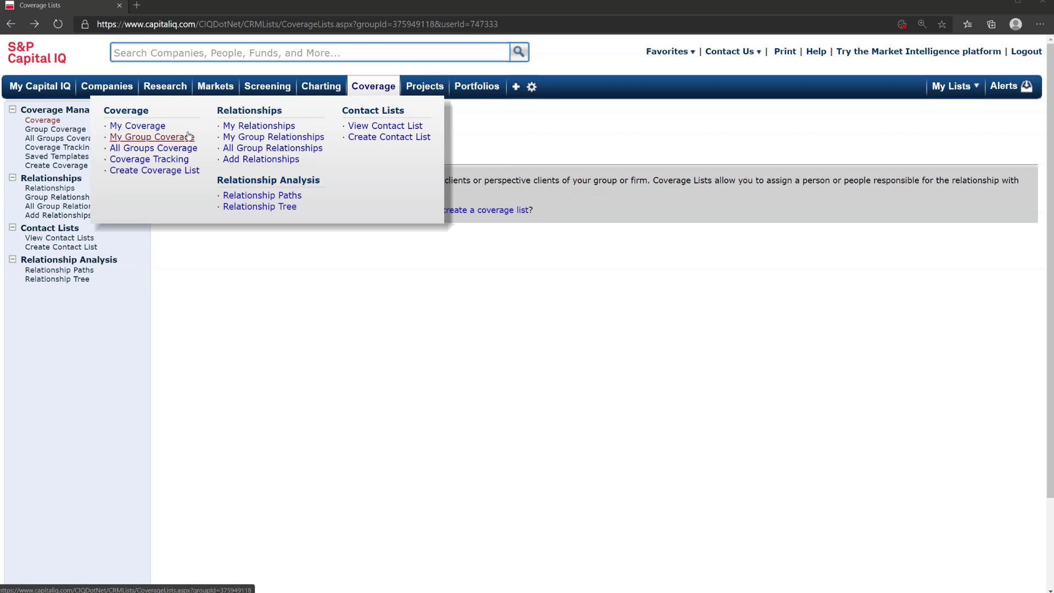
left_click(126, 110)
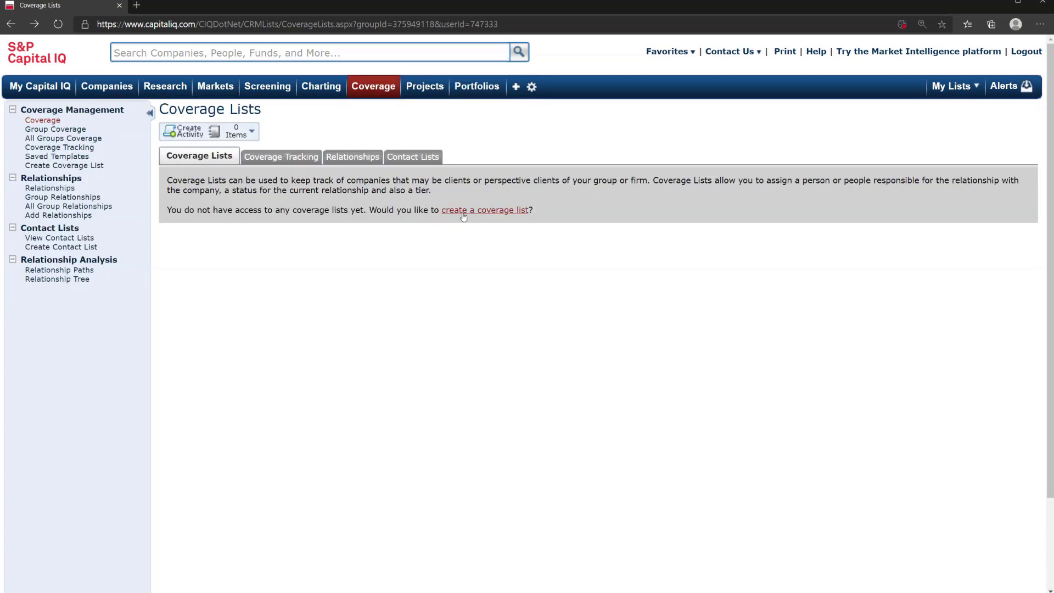
Step: Create a coverage list named Example with the description Test
left_click(484, 210)
left_click(509, 271)
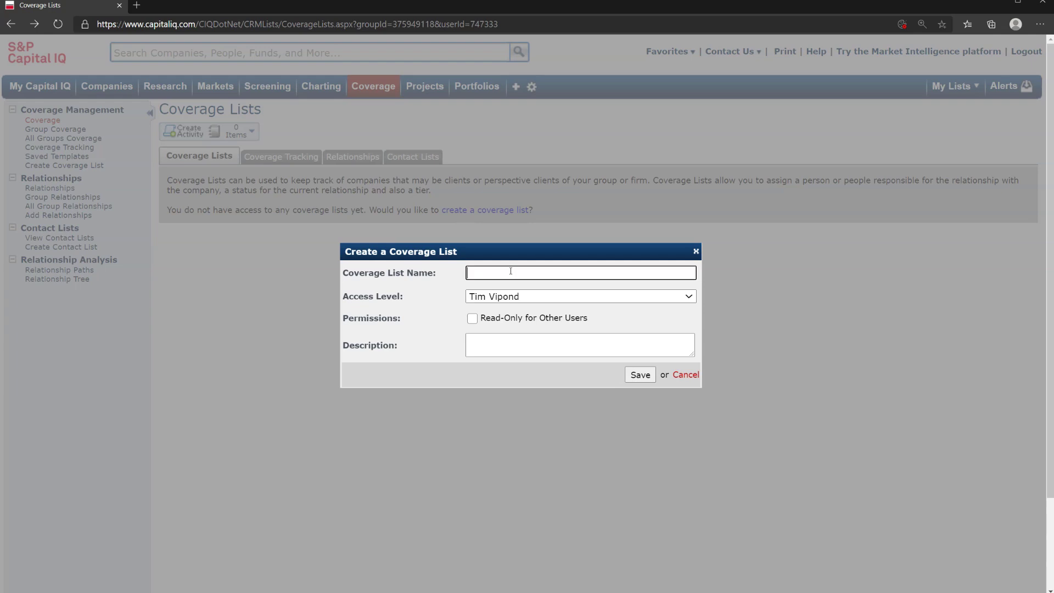
type("Example")
left_click(507, 340)
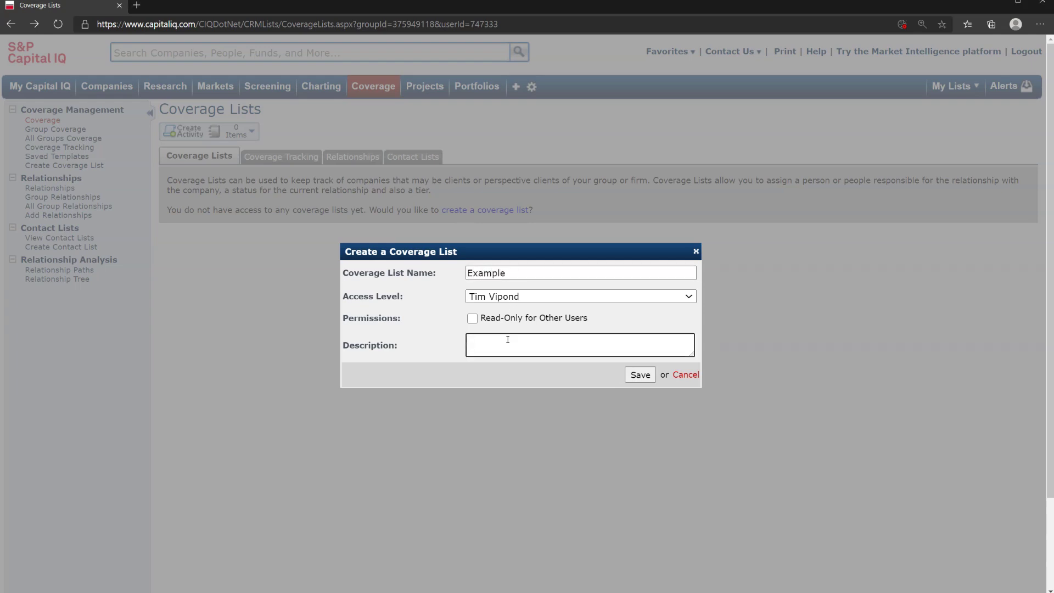
type("Test")
left_click(638, 375)
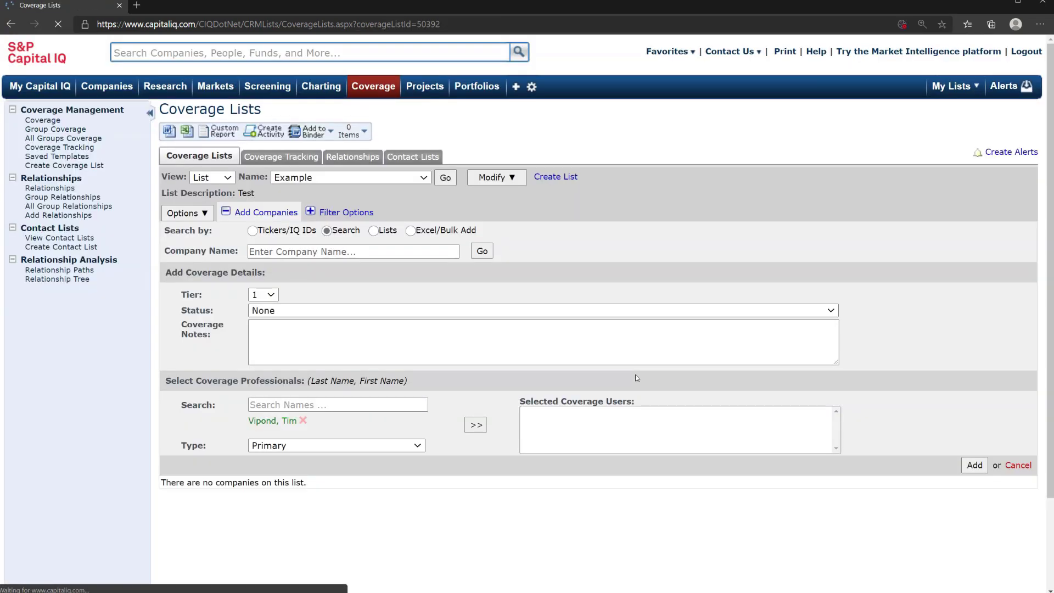
Step: Search for the company apple and move Apple Inc. (NasdaqGS:AAPL) to the list's selected entities
left_click(309, 251)
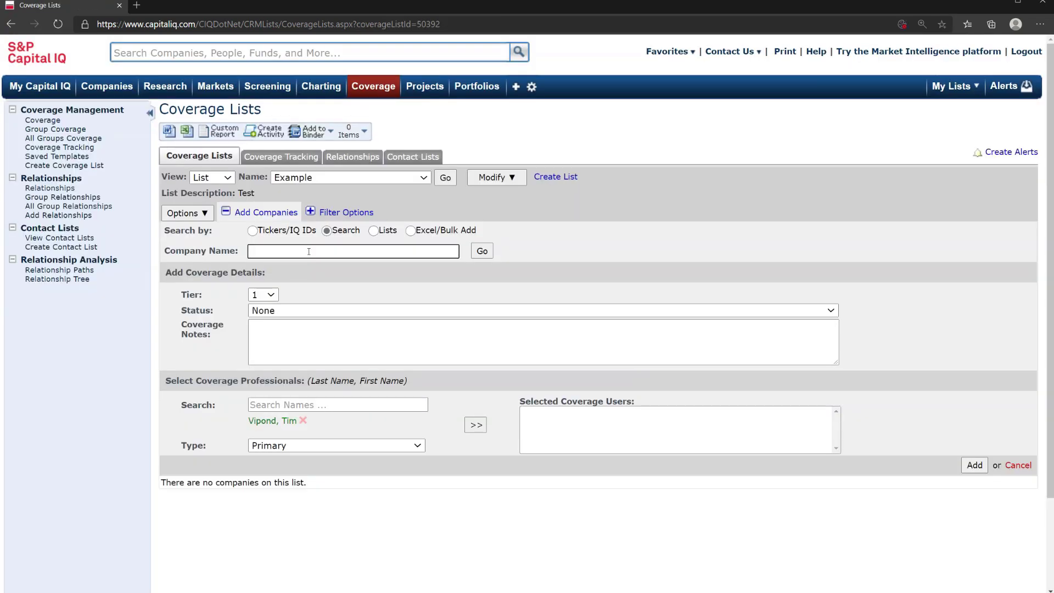
type("apple")
key("Return")
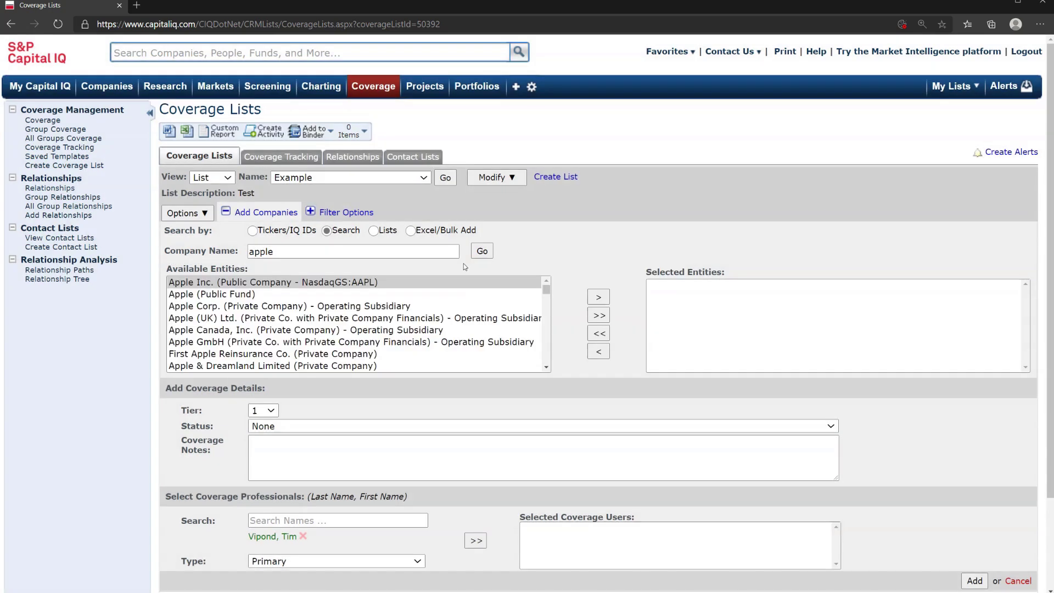
left_click(385, 281)
left_click(595, 299)
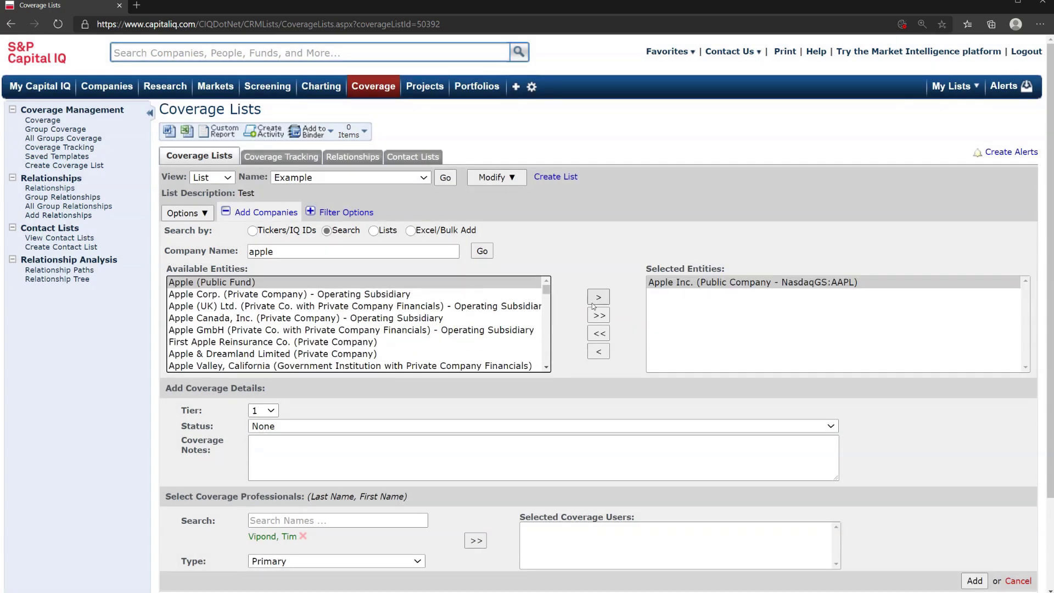
Step: Search for the company samsung and move Samsung Electronics Co., Ltd. (KOSE:A005930) to the list's selected entities
left_click(314, 253)
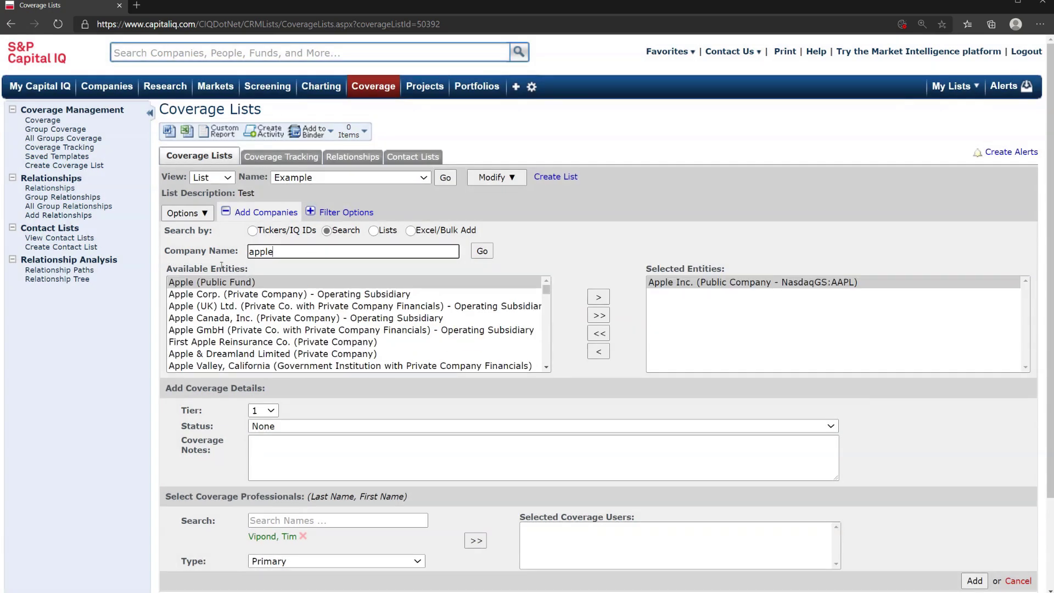
key("ctrl+a")
type("samsung")
left_click(478, 253)
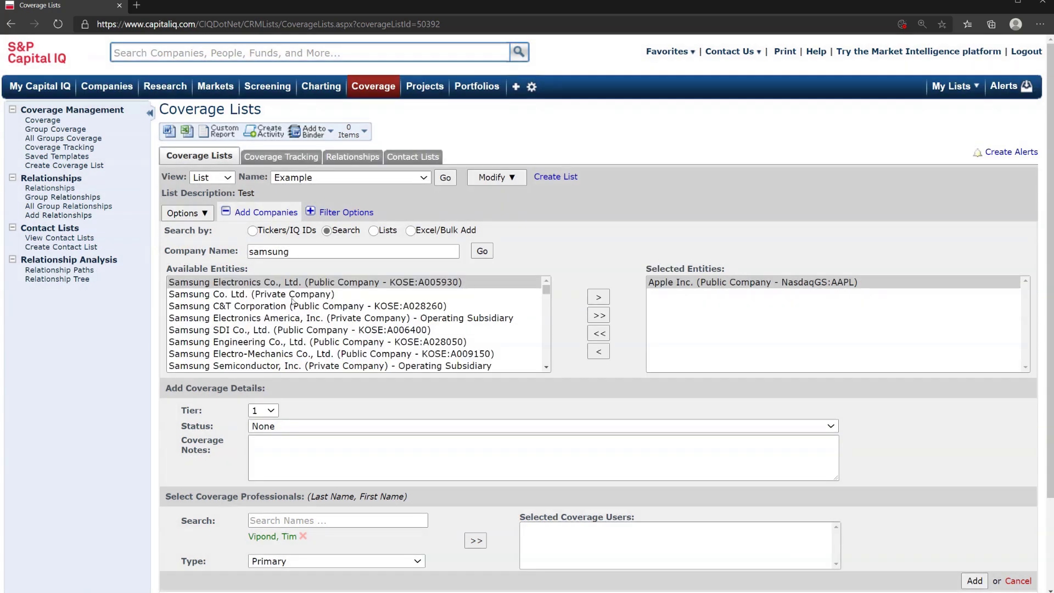
left_click(603, 301)
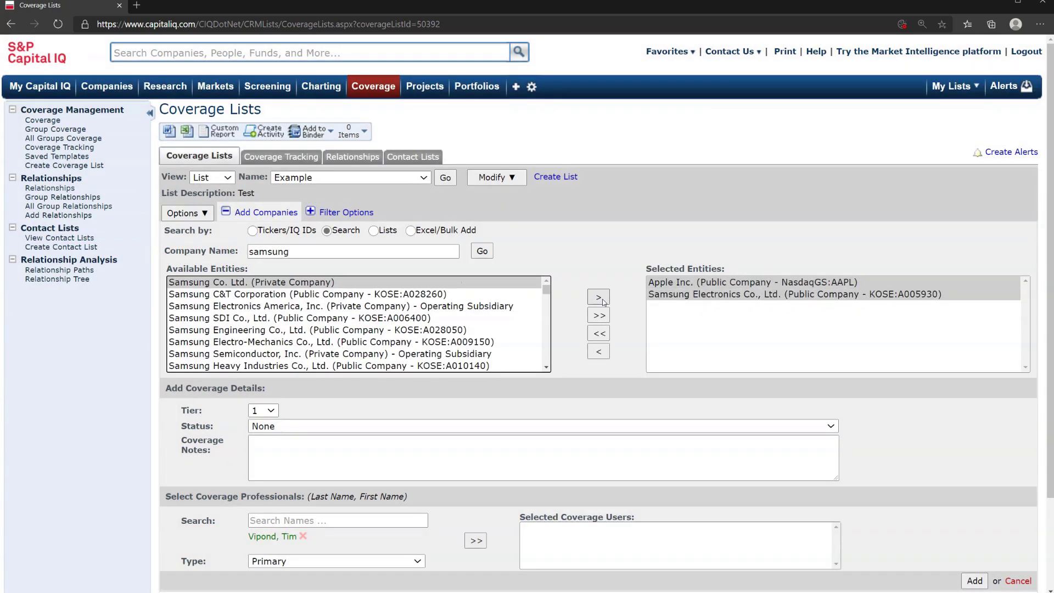
left_click_drag(299, 251, 214, 266)
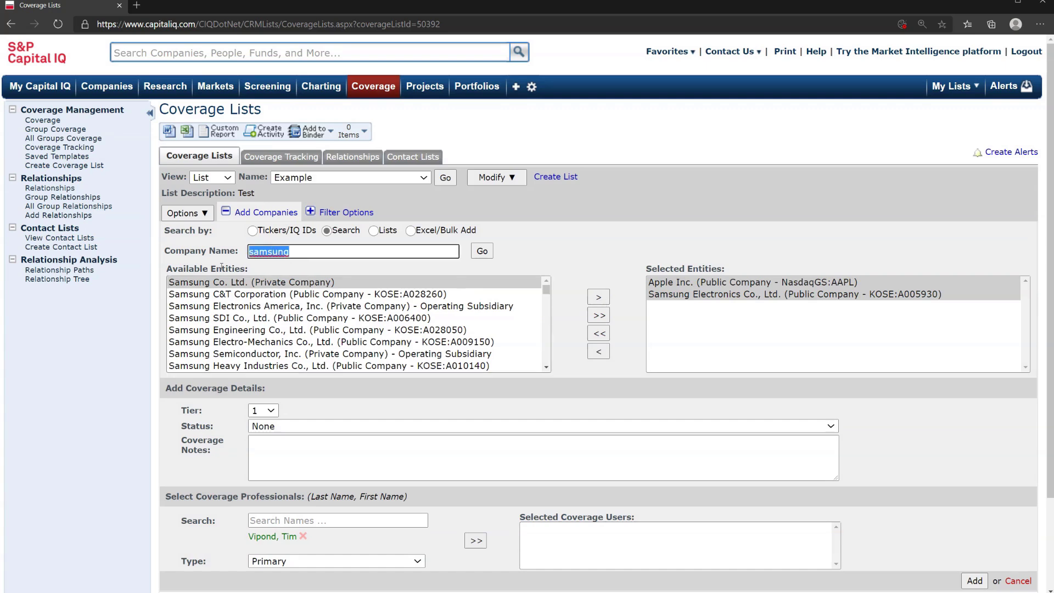
type("google")
left_click(480, 251)
Step: Search for the company facebook and move Facebook, Inc. (NasdaqGS:FB) to the selected entities
left_click_drag(296, 251, 187, 273)
type("facebook")
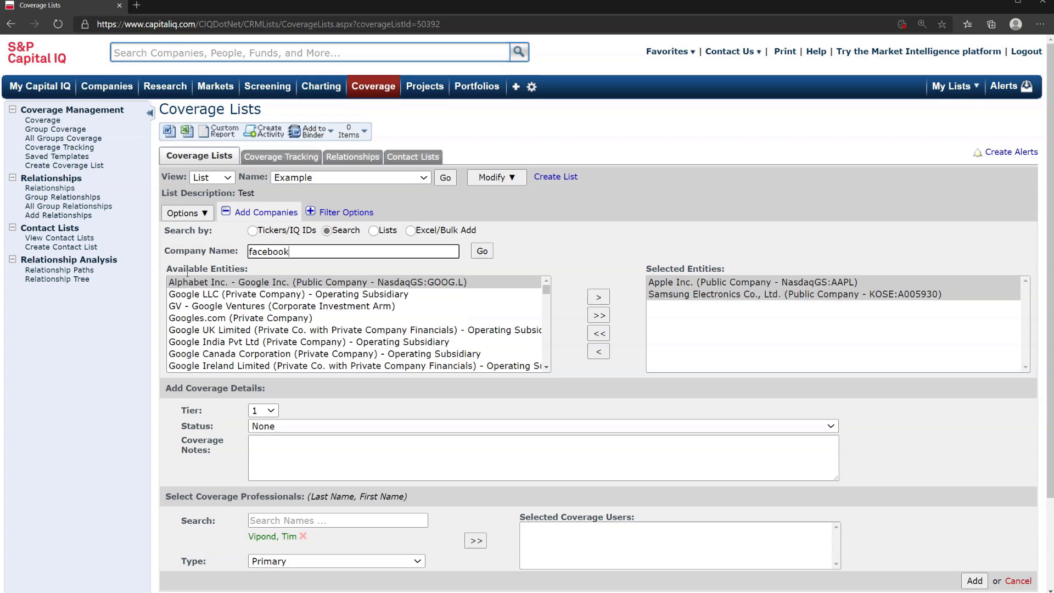
left_click(481, 250)
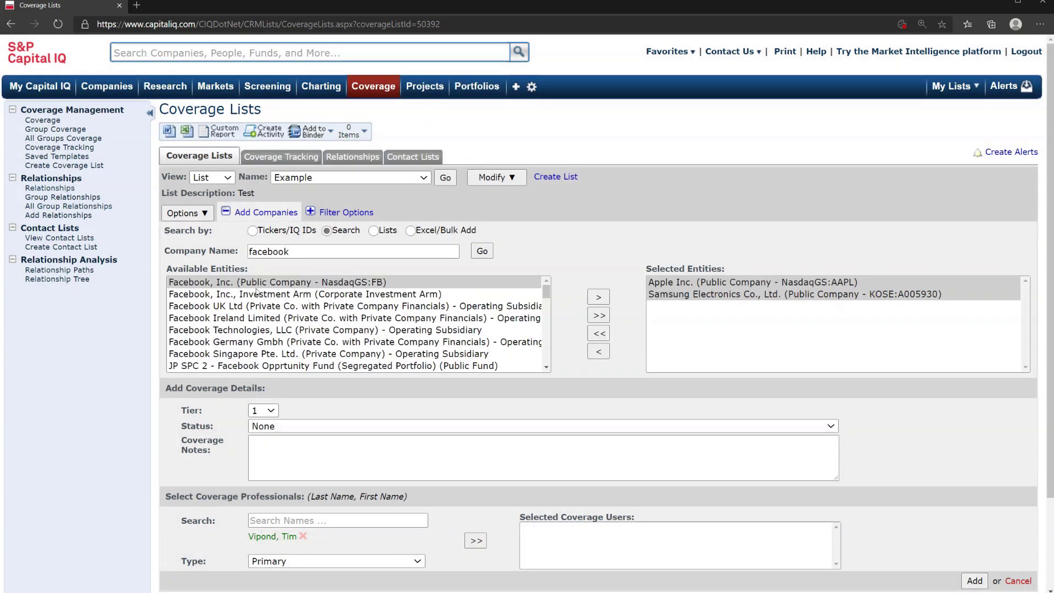
left_click(598, 296)
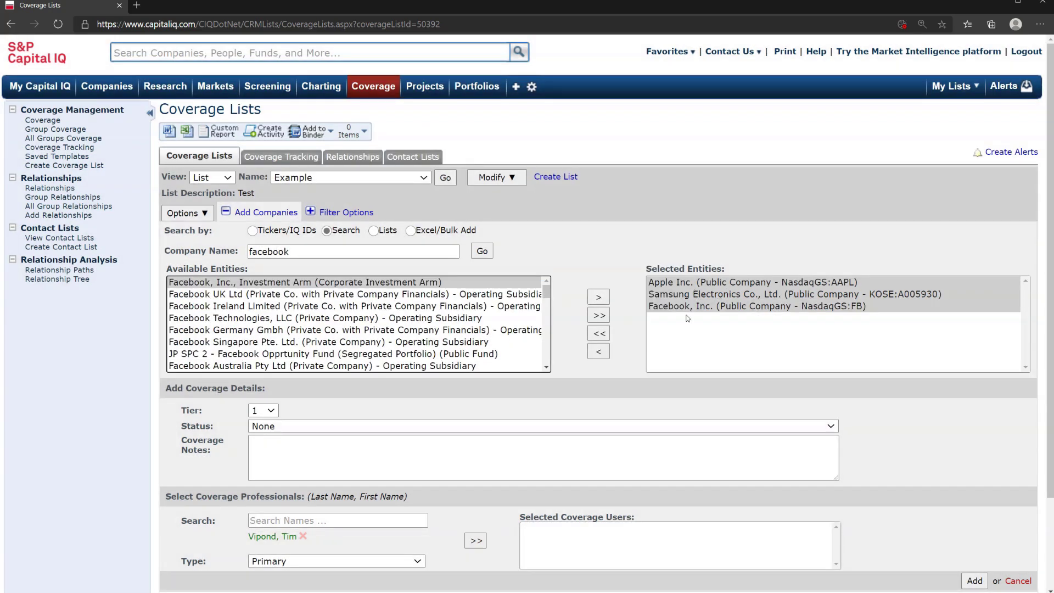
Step: Search for the company google and move Alphabet Inc. - Google Inc. (NasdaqGS:GOOG.L) to the selected entities
left_click_drag(456, 251, 209, 252)
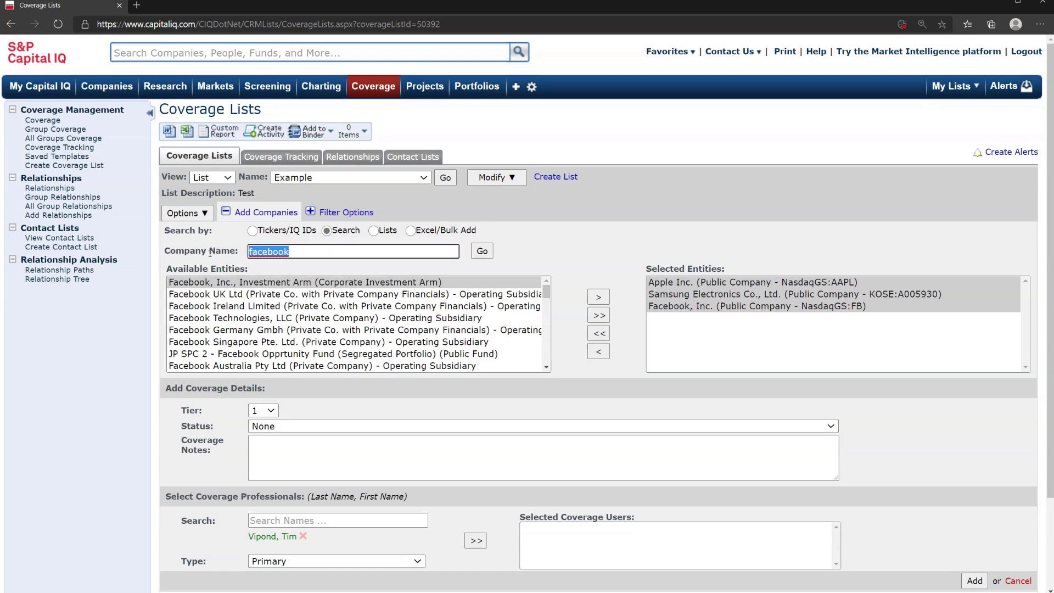
type("google")
key("Return")
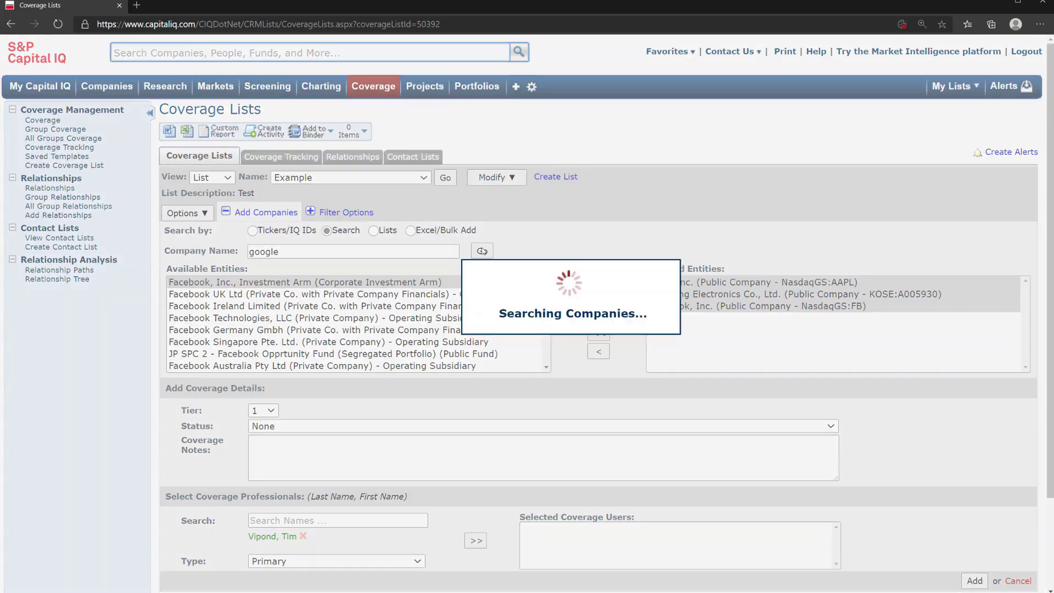
left_click(258, 282)
left_click(597, 297)
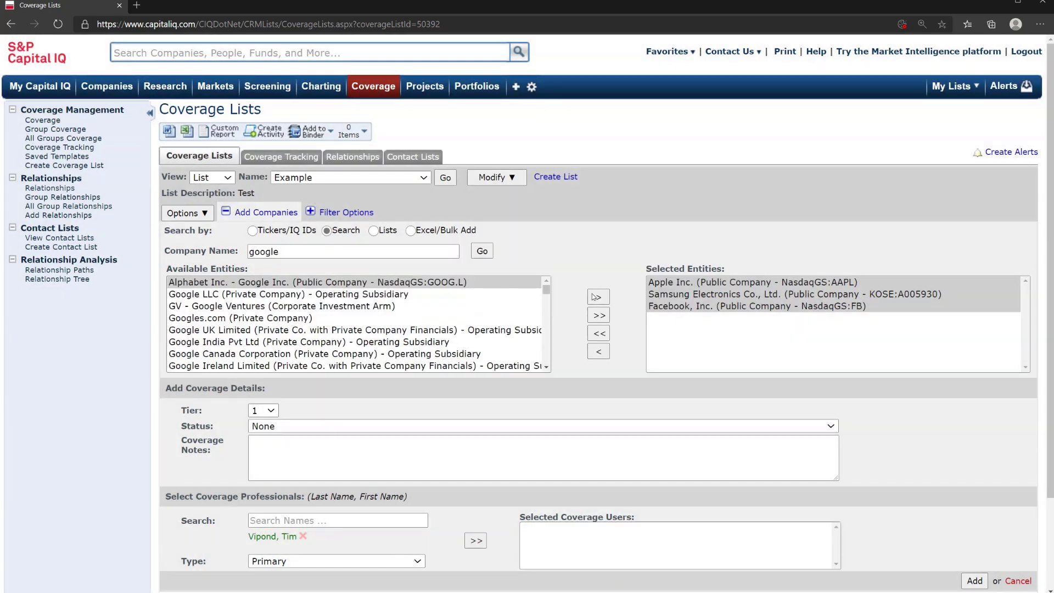
Step: Assign the suggested coverage professional as Primary and add the selected companies to the Example coverage list
scroll(944, 359, "down", 2)
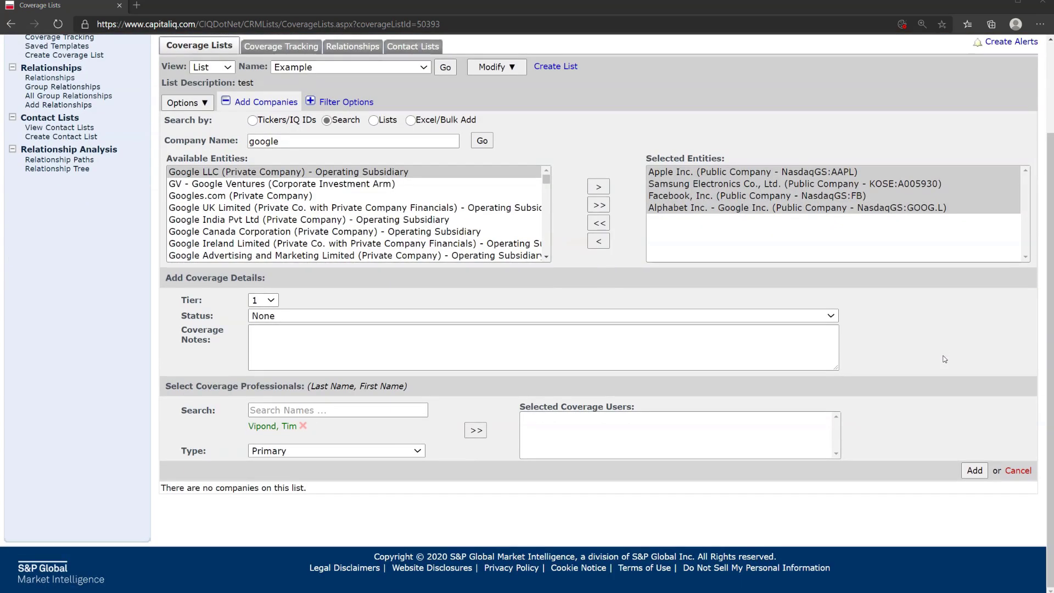
middle_click(285, 427)
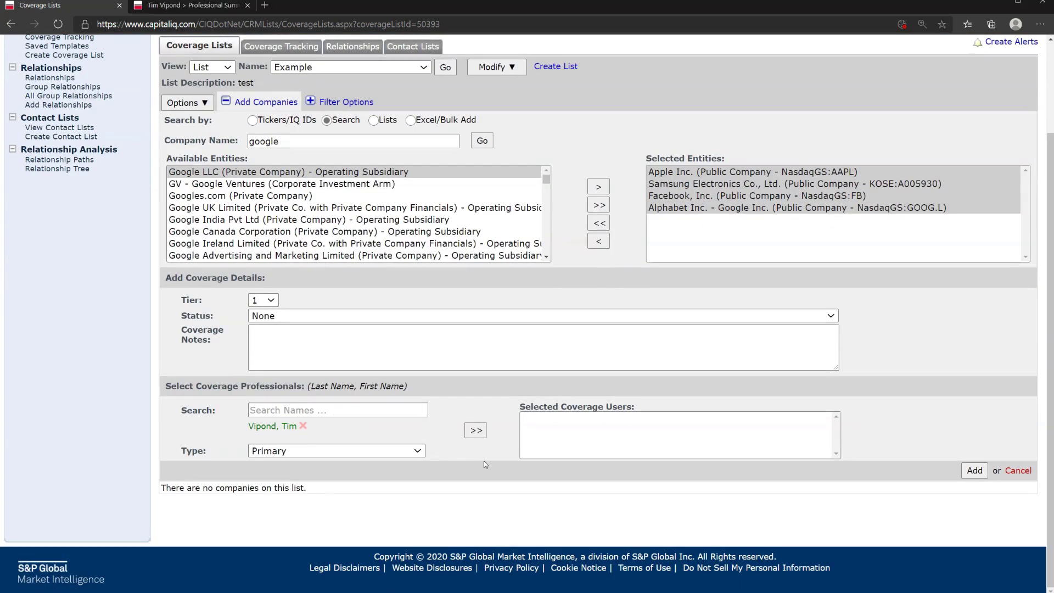
left_click(475, 429)
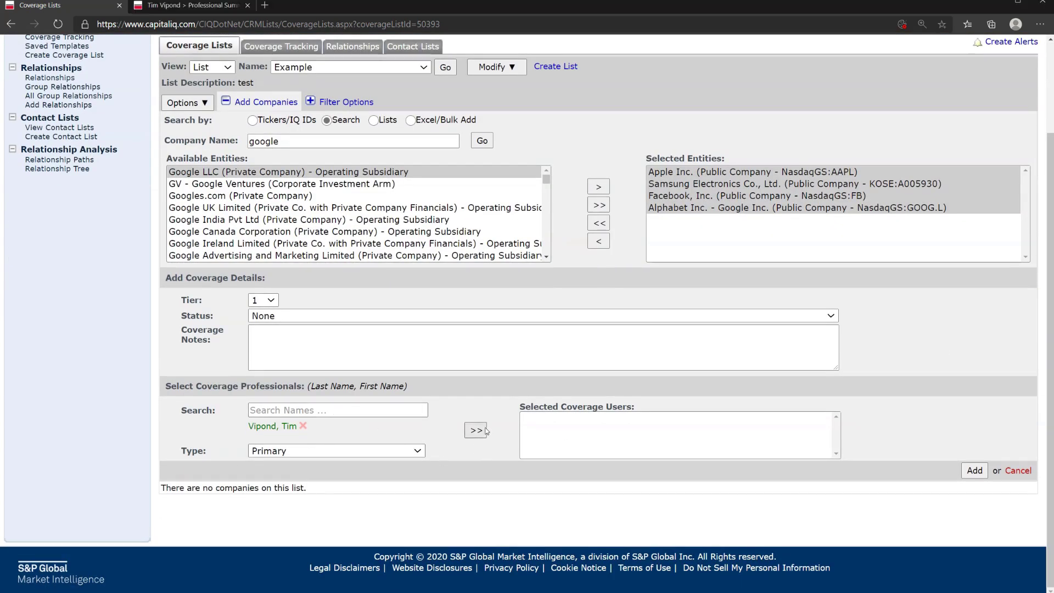
left_click(974, 472)
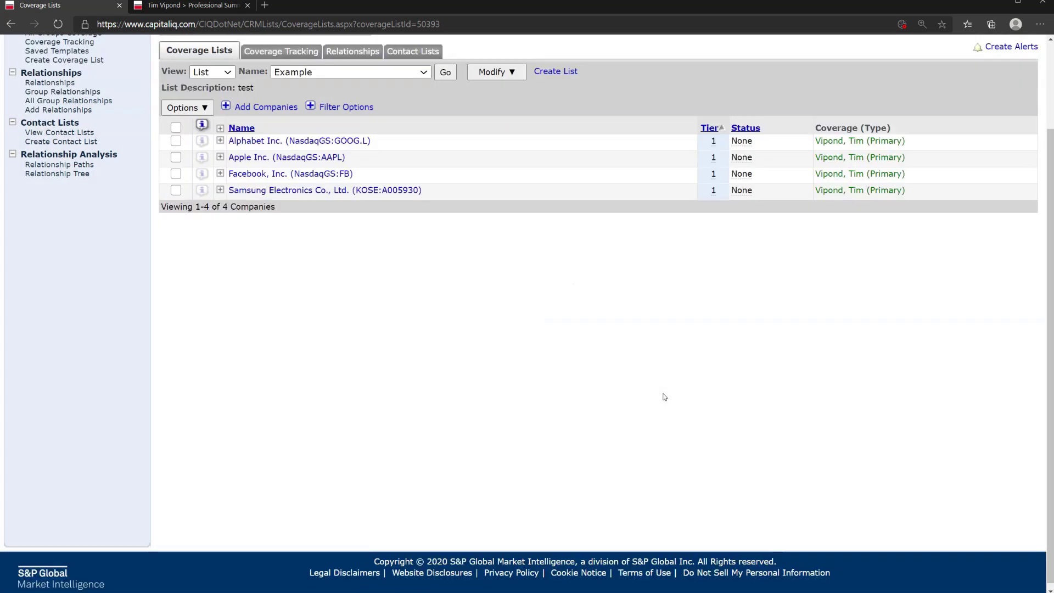
Step: Check which coverage lists are available by name, keeping the Example list's companies in view
scroll(420, 404, "up", 3)
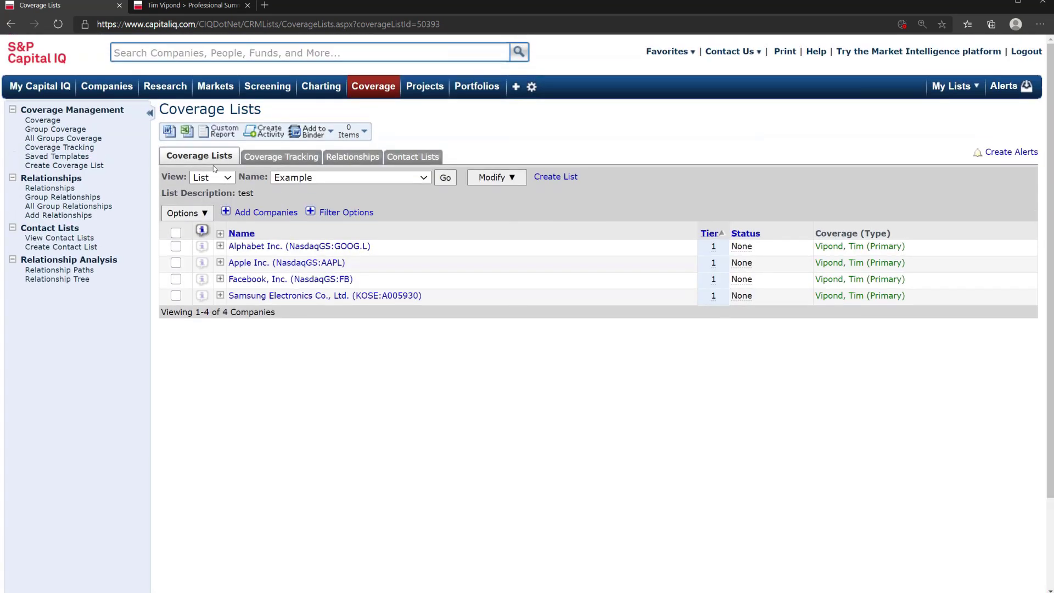
left_click(306, 181)
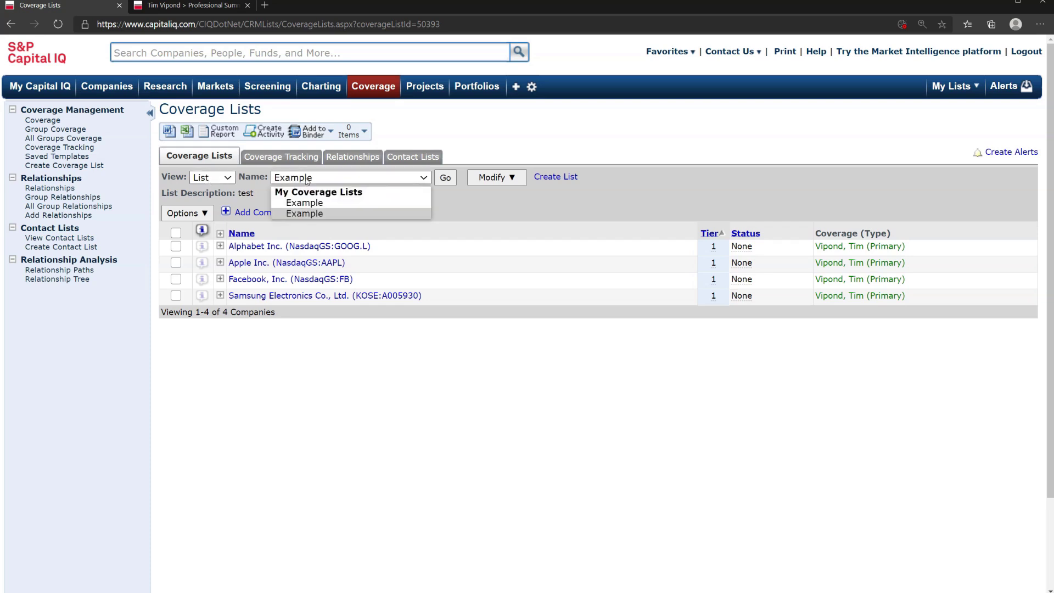
left_click(290, 202)
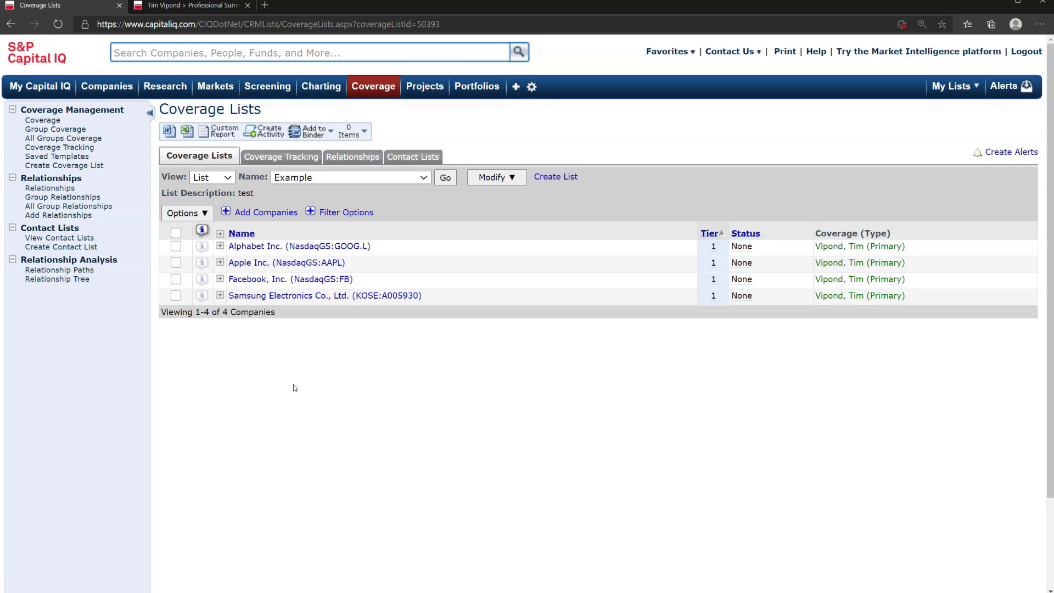
Step: Open Coverage Tracking and examine the tracking list's columns from Company Name across to News
left_click(280, 157)
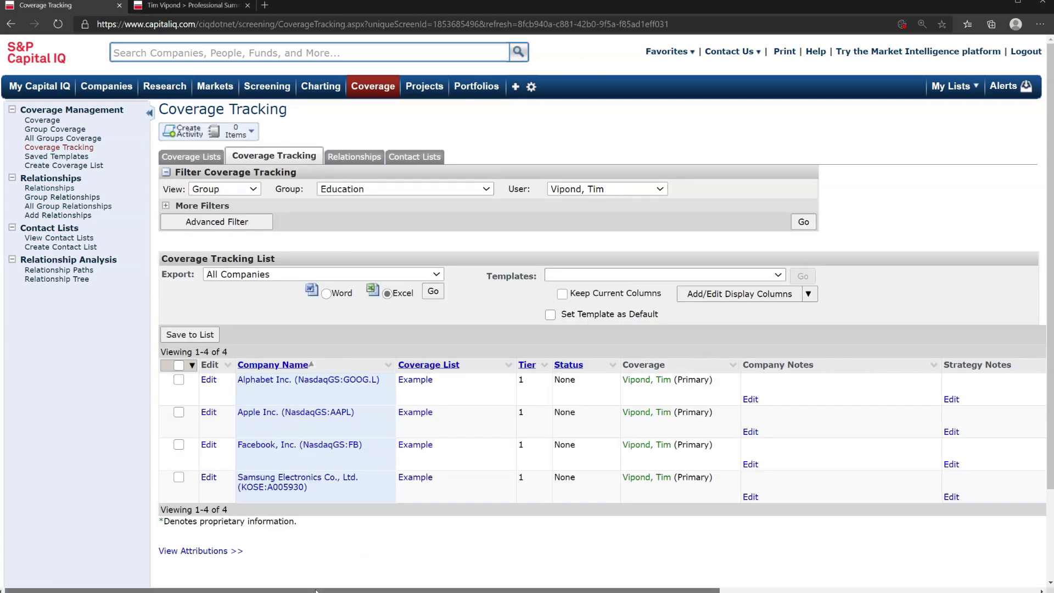
left_click_drag(314, 589, 630, 589)
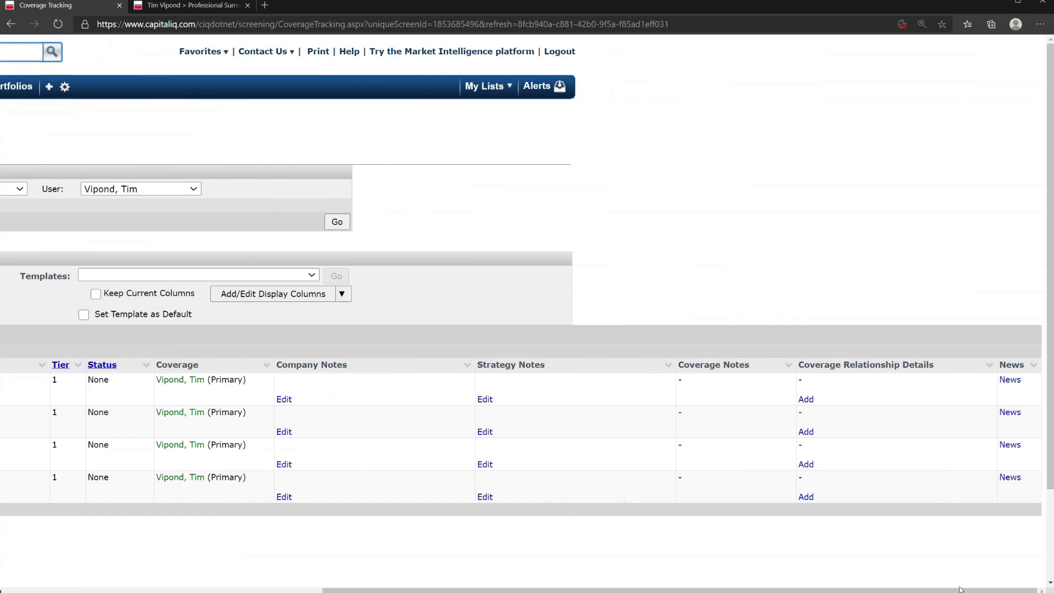
left_click_drag(960, 589, 642, 589)
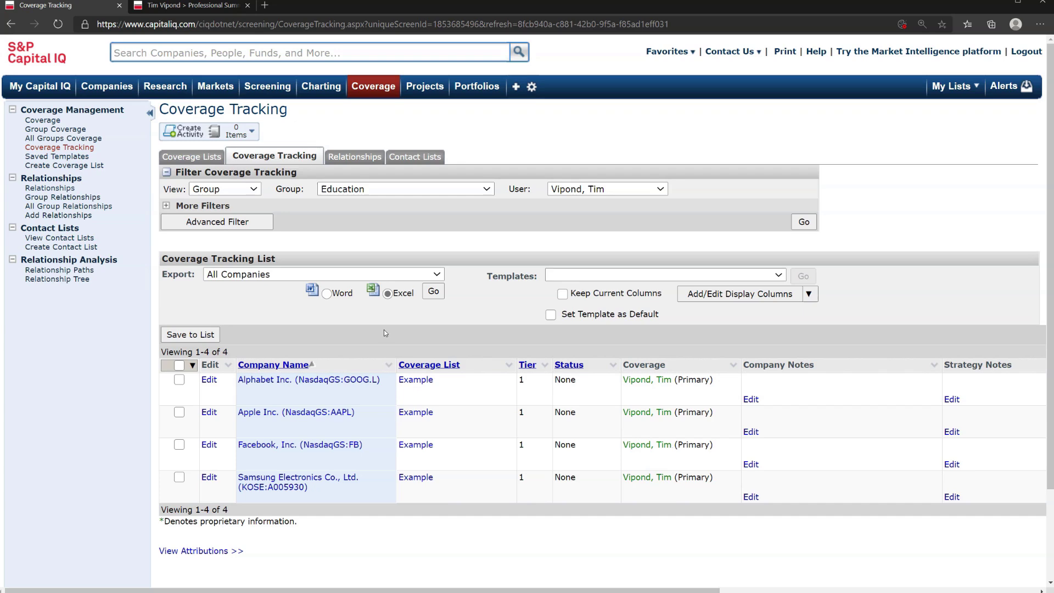
Step: Create a new project named Example with the Buy-Side/Sell-Side Advisory skin from Project Management
mouse_move(426, 92)
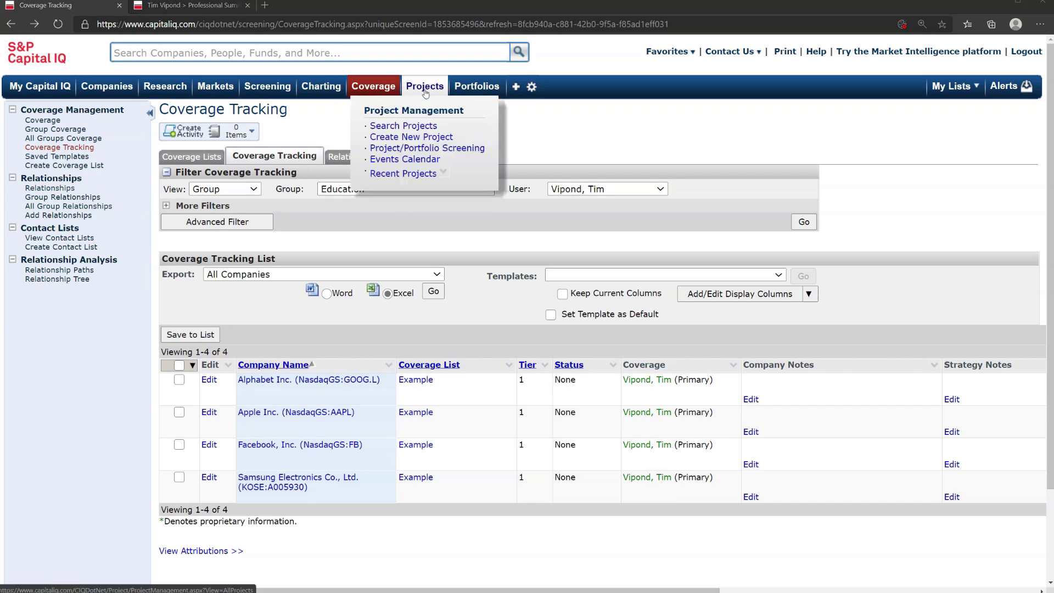
left_click(423, 111)
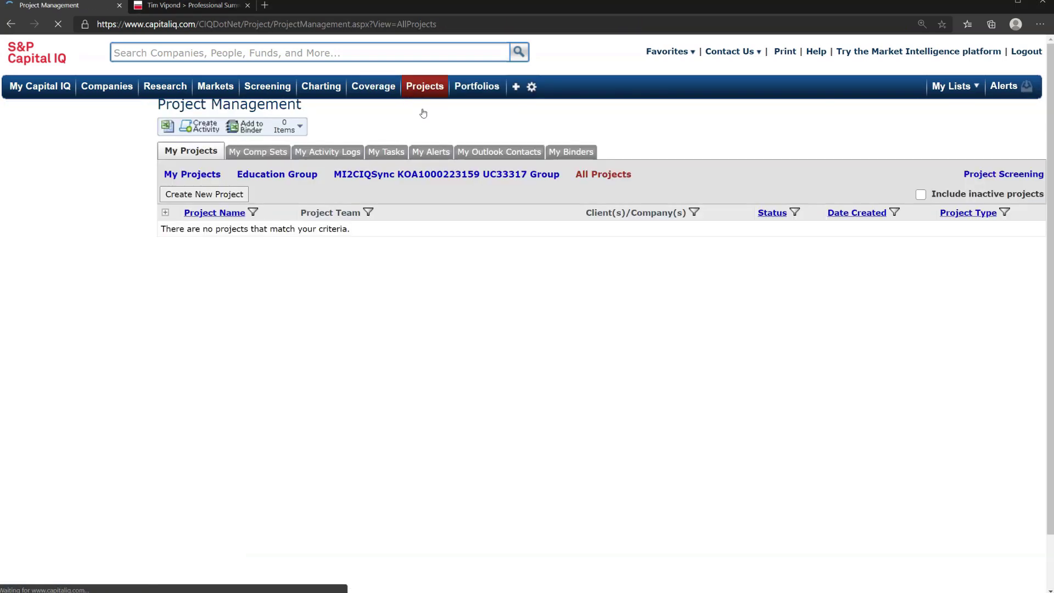
left_click(205, 199)
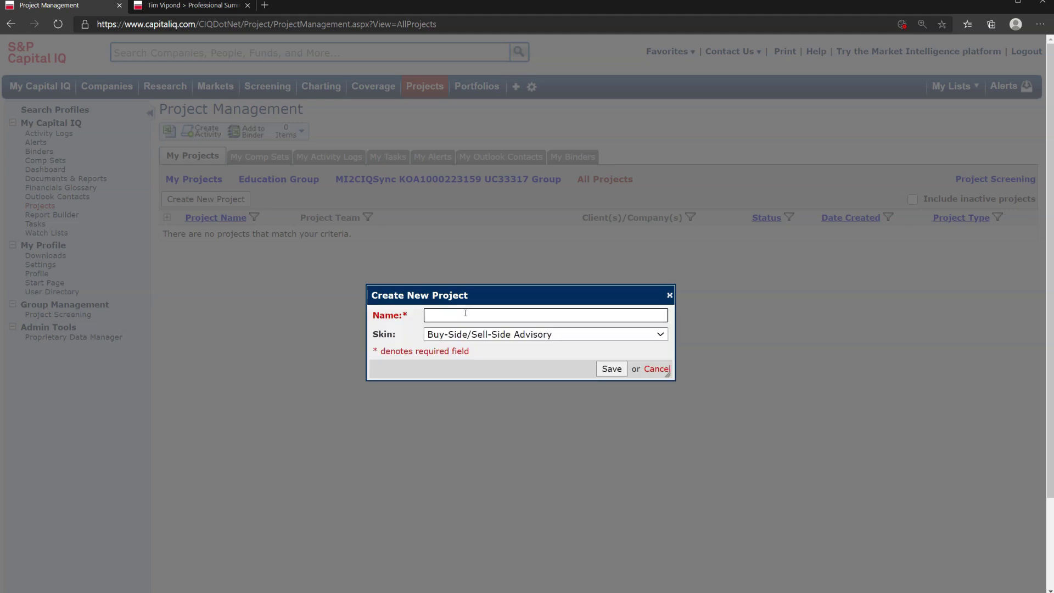
type("Example")
left_click(549, 335)
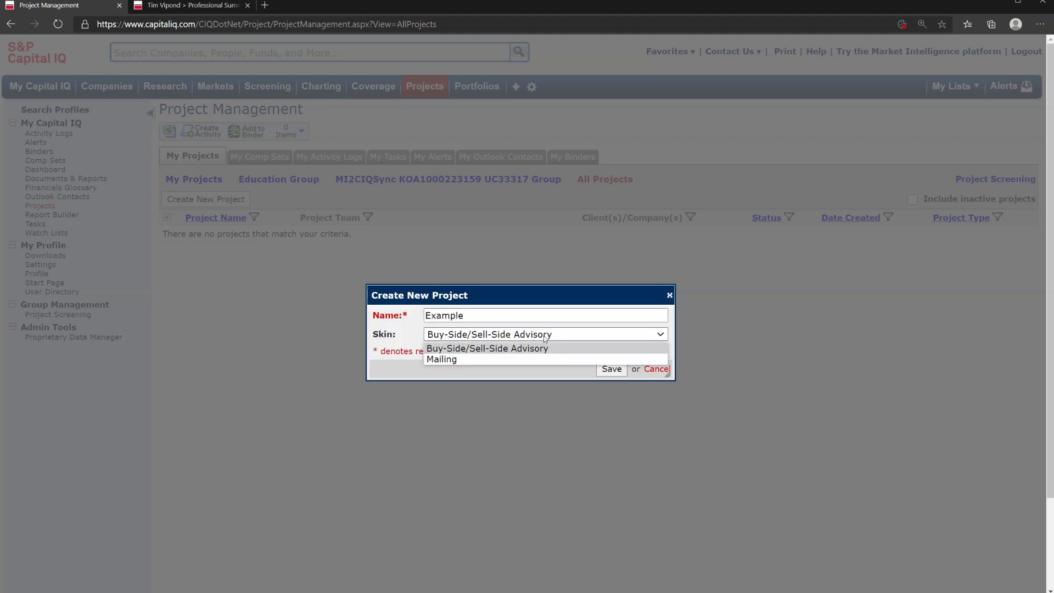
left_click(554, 337)
left_click(611, 368)
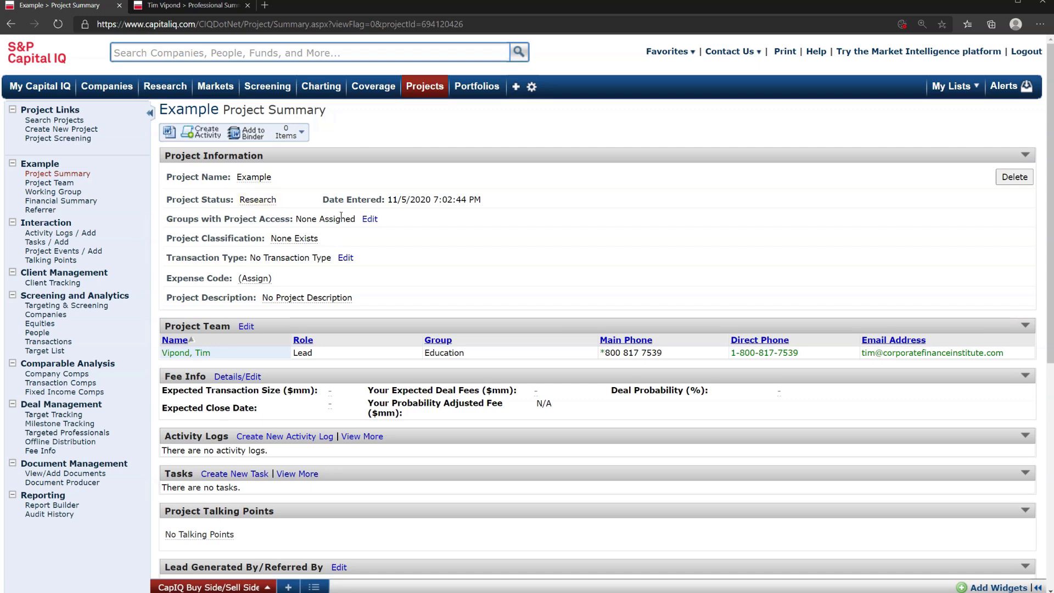
Step: Review the Example project's summary from Project Information through to the Clients section
scroll(348, 278, "down", 6)
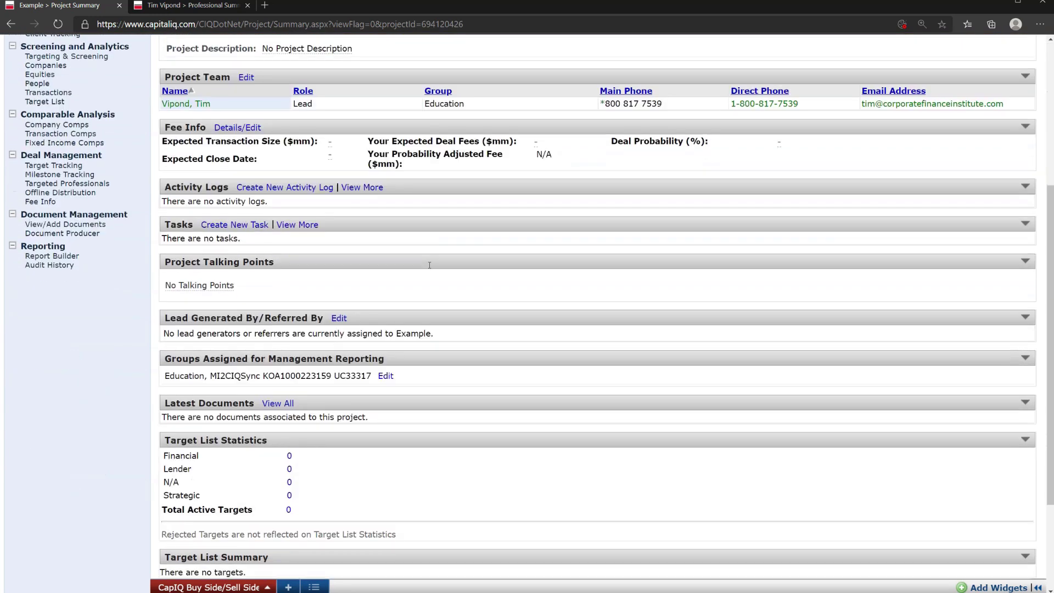
scroll(430, 267, "down", 2)
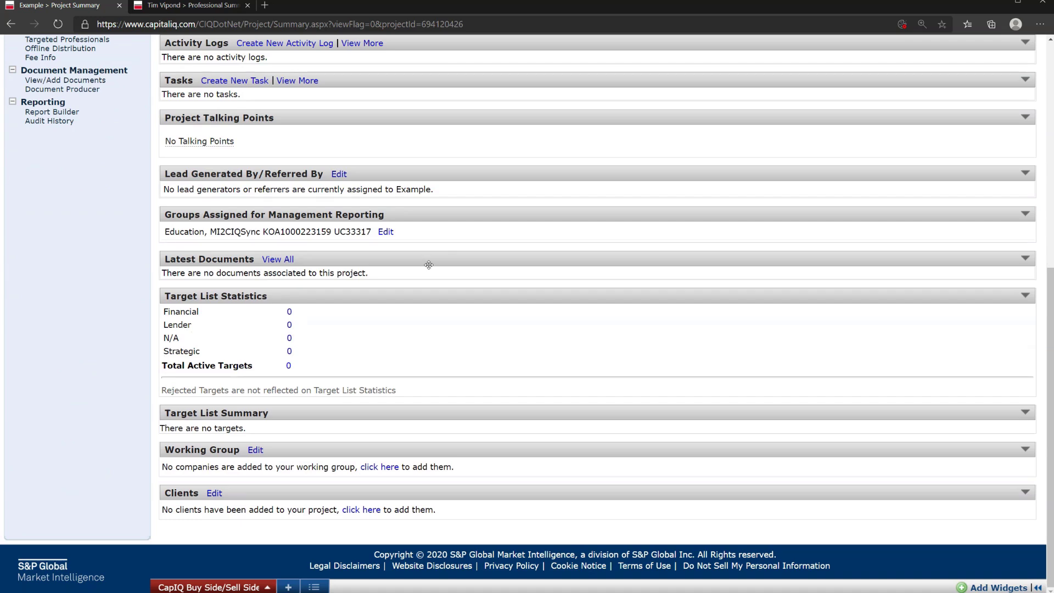
scroll(429, 264, "up", 7)
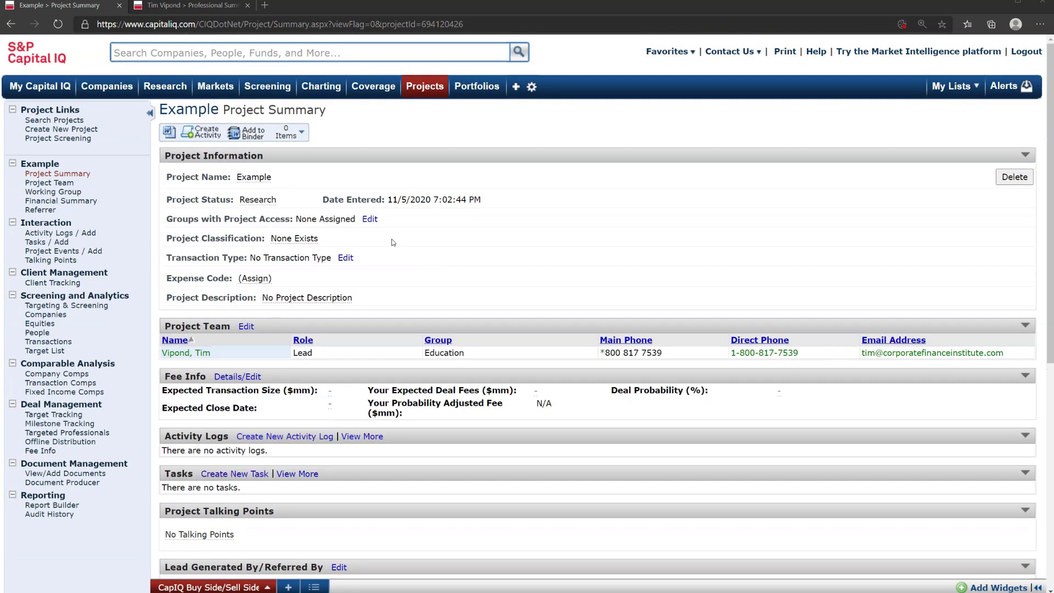
Step: Search the projects for example and look through the Example project's summary page
mouse_move(424, 103)
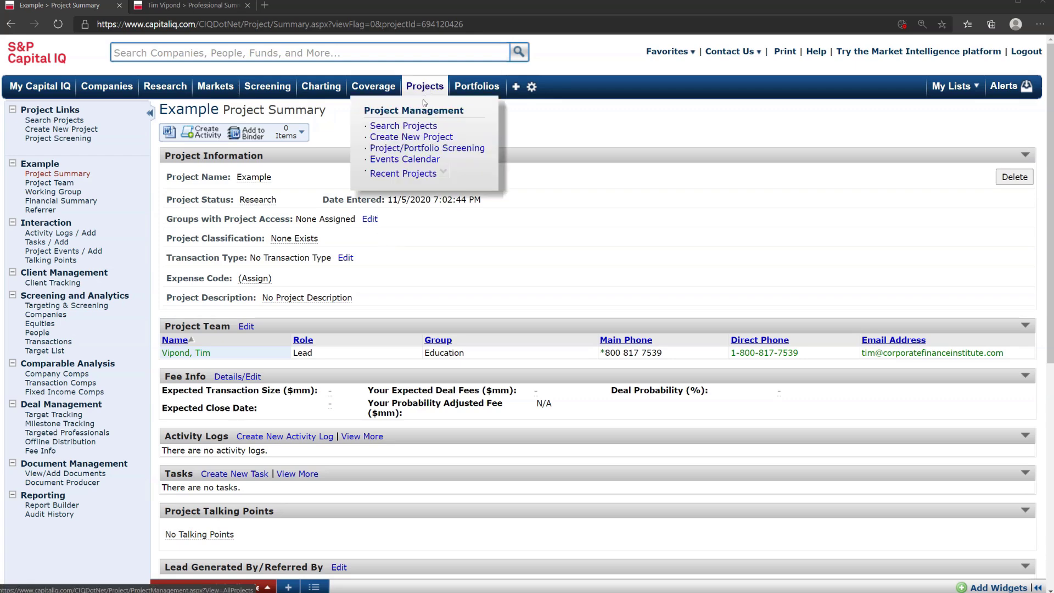
left_click(421, 129)
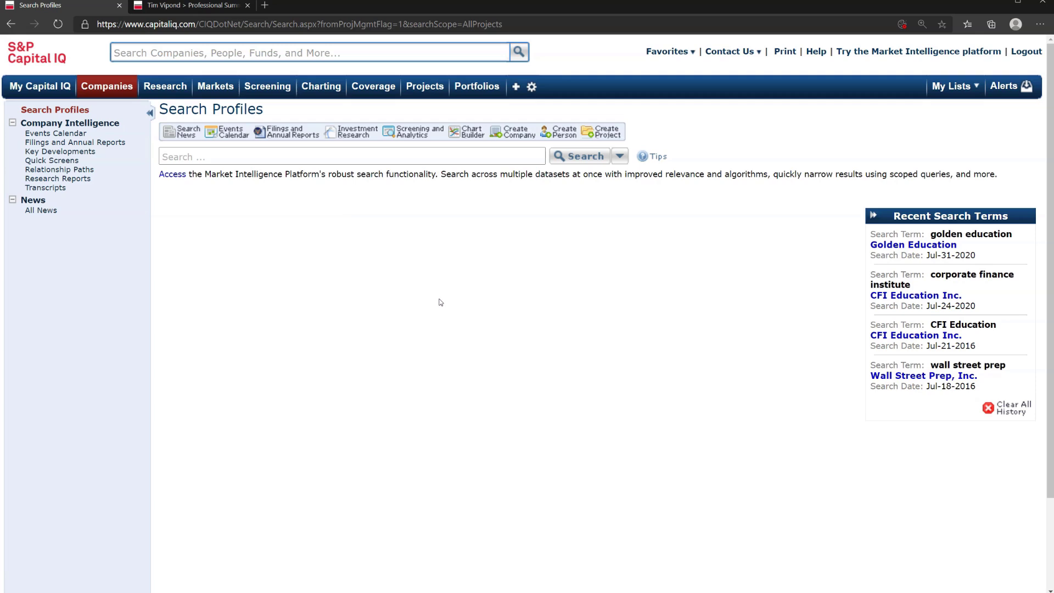
left_click(380, 156)
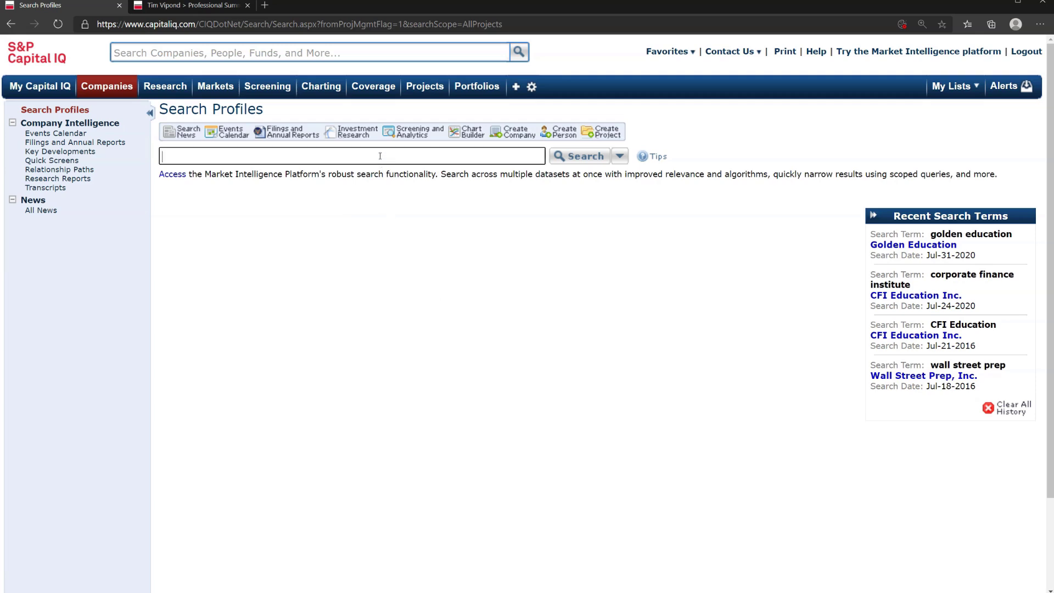
type("example")
key("Return")
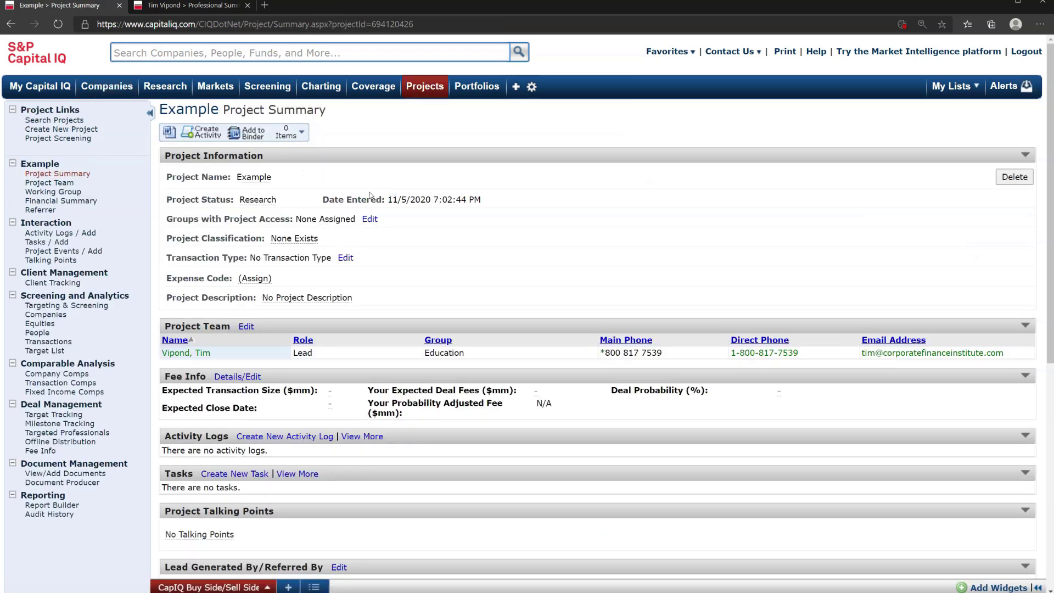
scroll(384, 219, "down", 7)
scroll(428, 240, "up", 7)
Step: Go to the Portfolios page and generate a sample portfolio
mouse_move(425, 94)
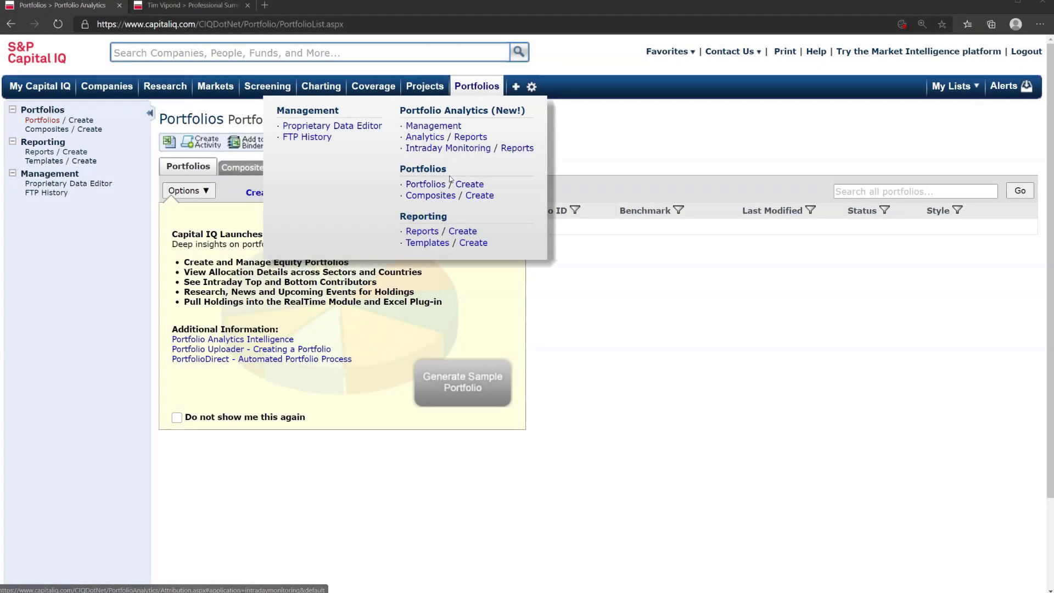
left_click(437, 186)
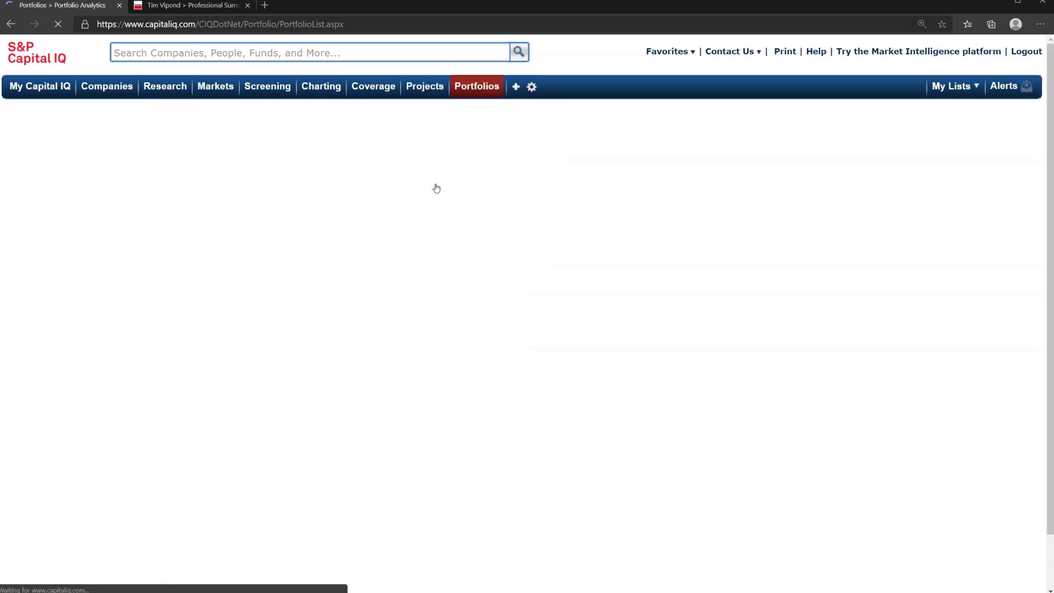
left_click(480, 399)
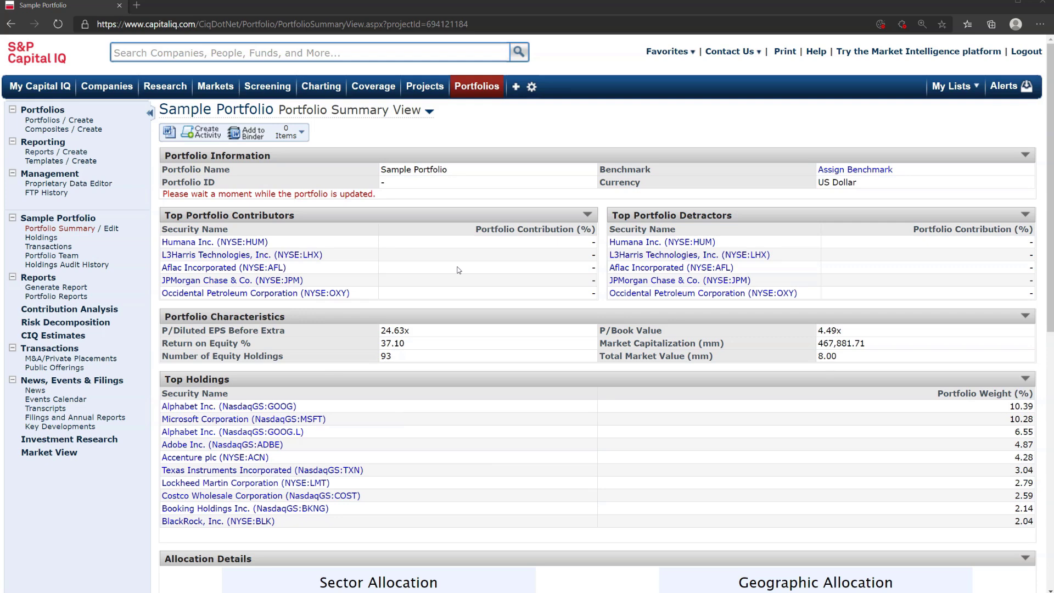
Step: Review the sample portfolio's summary, including its characteristics, top holdings, and sector and geographic allocations
scroll(458, 270, "down", 4)
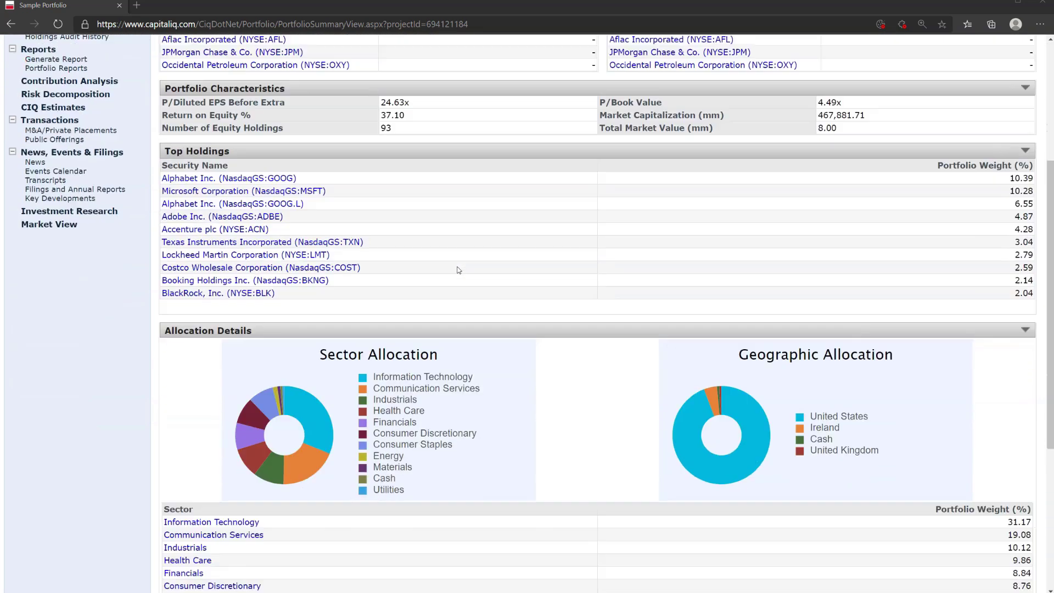
mouse_move(405, 345)
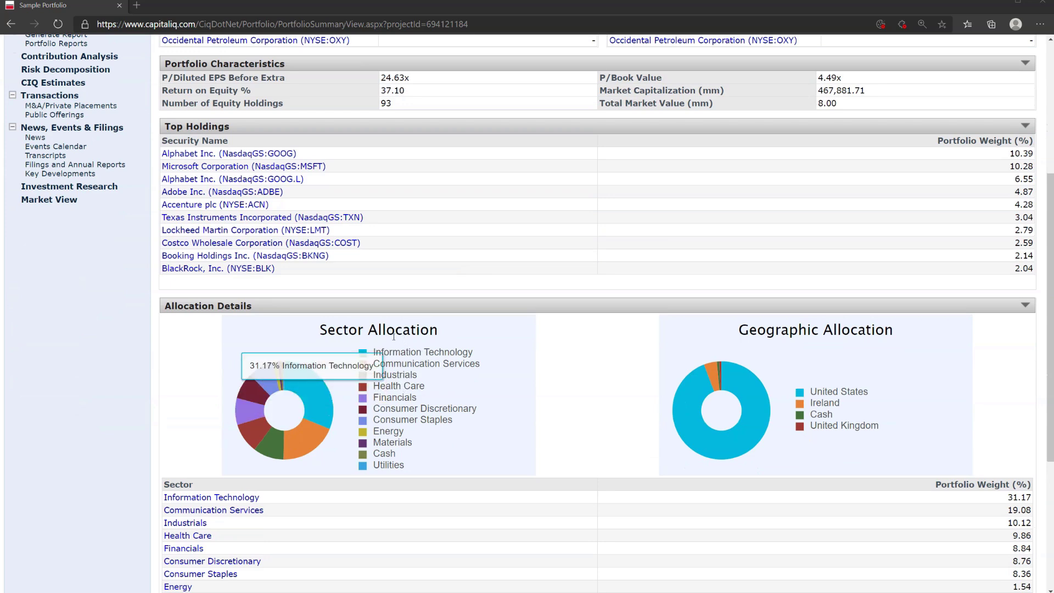
scroll(749, 346, "down", 4)
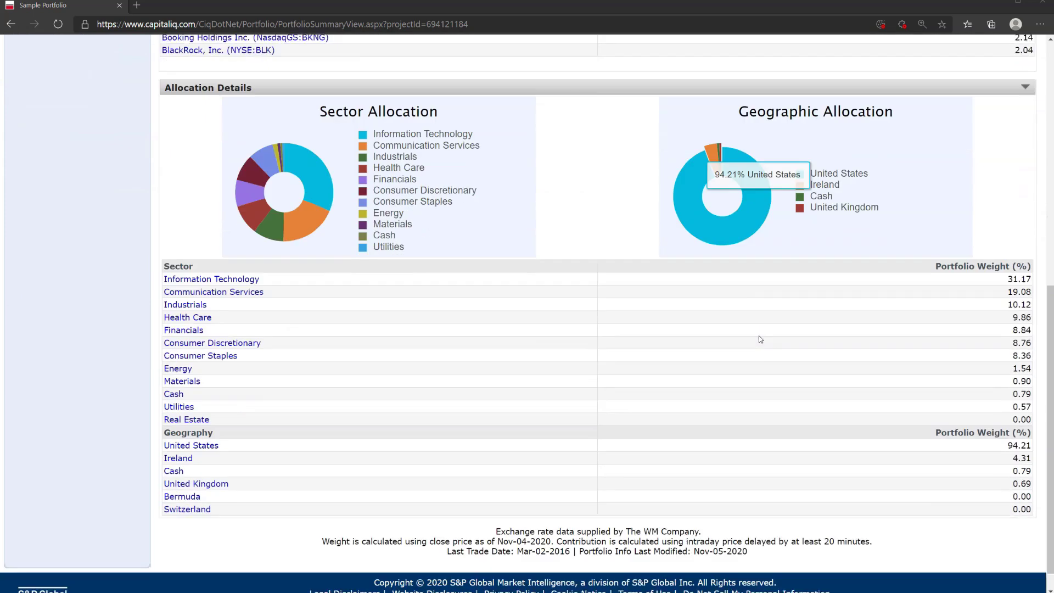
scroll(759, 336, "up", 6)
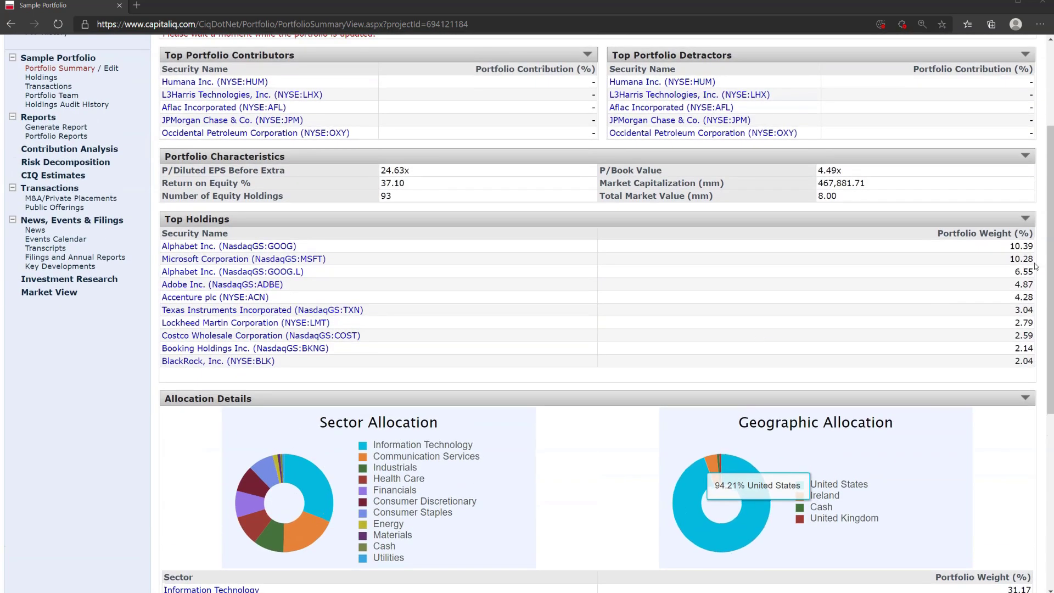
scroll(971, 367, "up", 3)
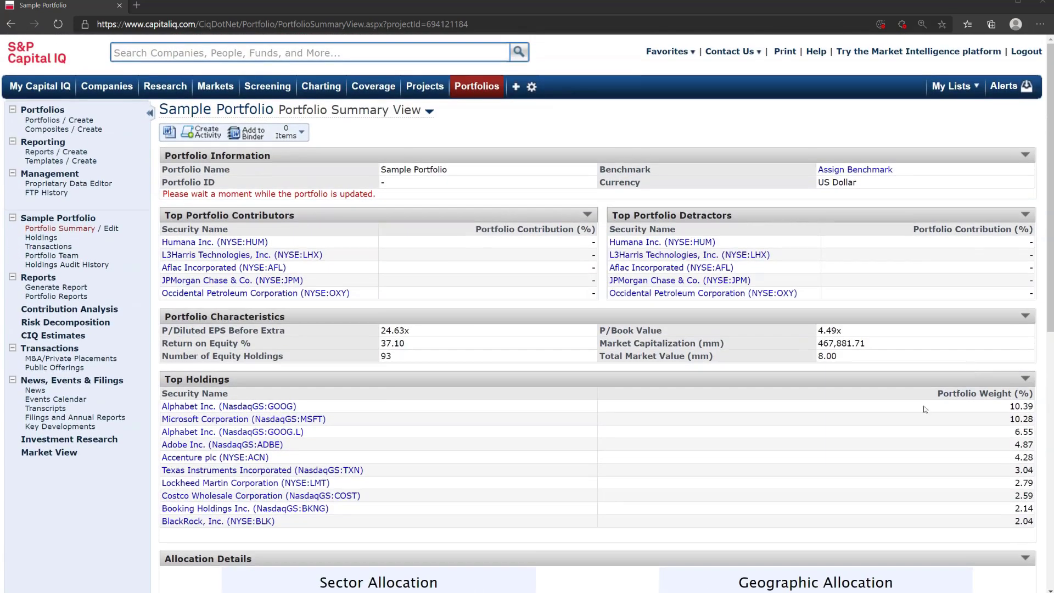
scroll(922, 413, "down", 10)
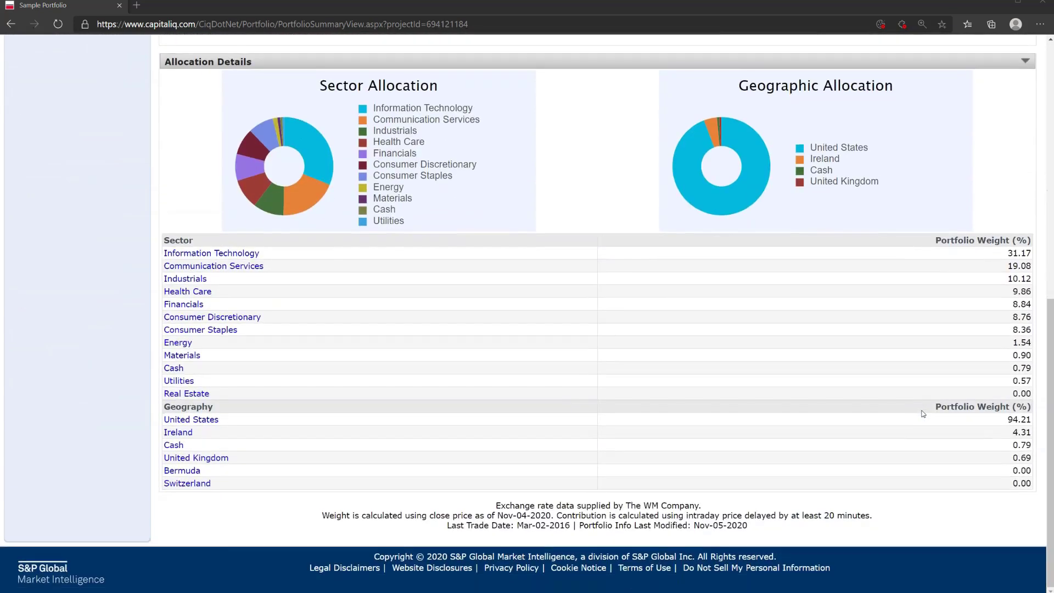
scroll(922, 413, "up", 8)
scroll(923, 414, "up", 1)
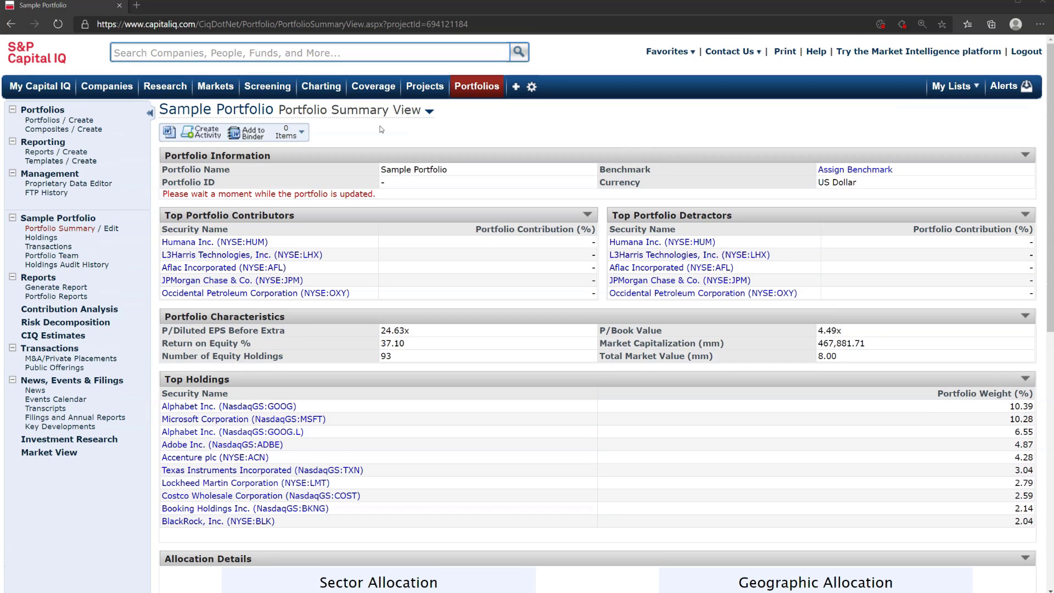
Step: Go to the portfolio Reporting page and read through the Portfolio Analytics overview and its key features
mouse_move(471, 92)
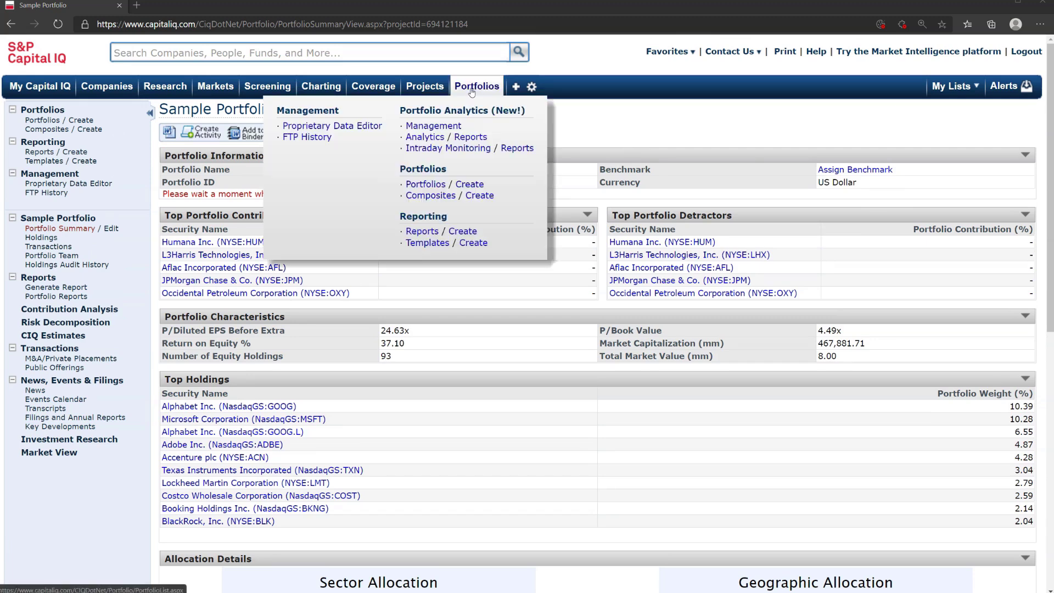
left_click(434, 218)
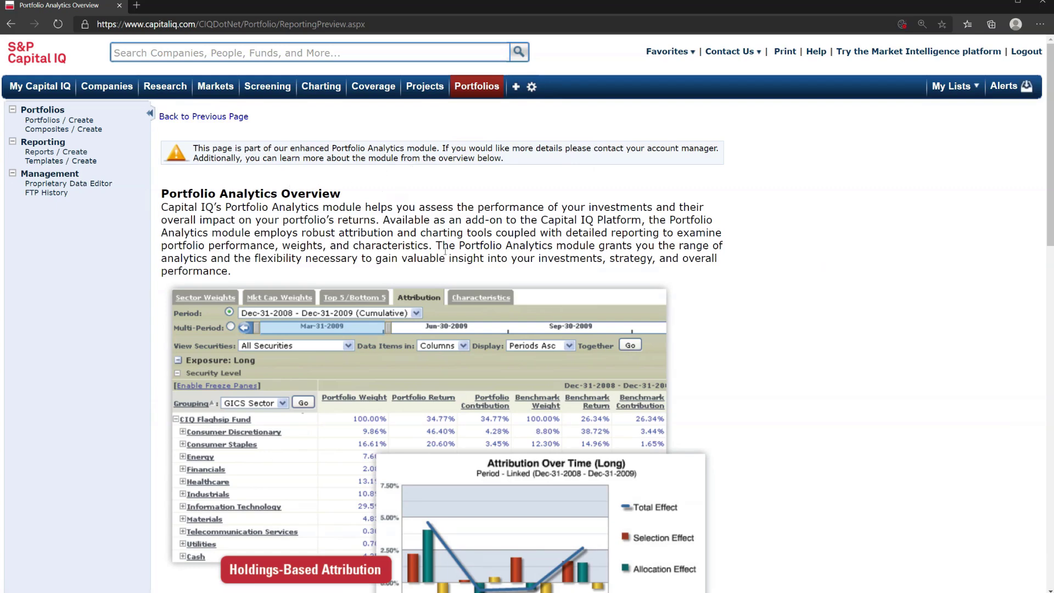
scroll(445, 252, "down", 5)
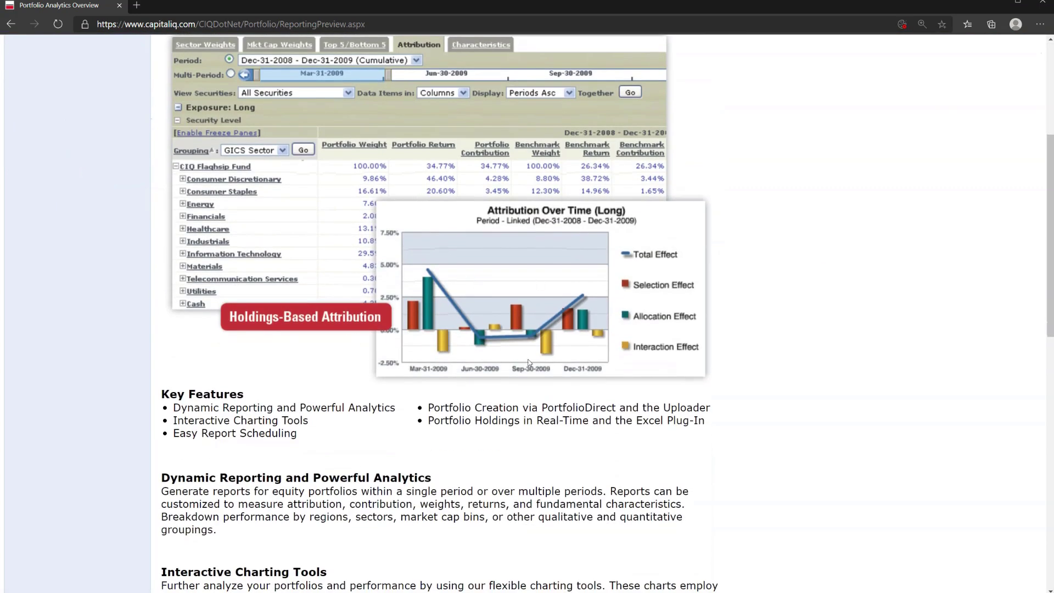
scroll(528, 362, "down", 10)
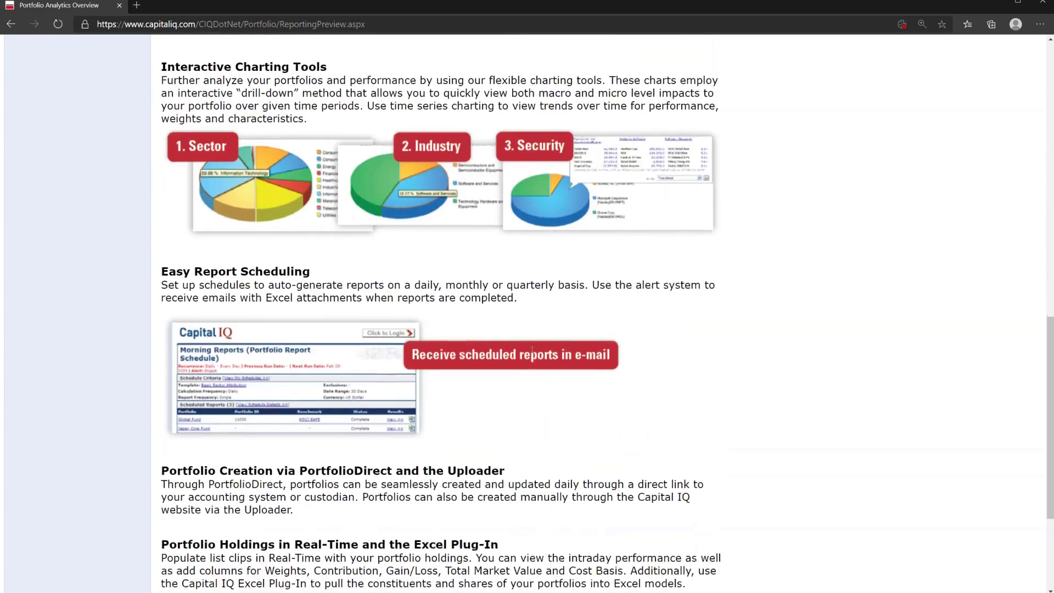
scroll(532, 349, "down", 4)
scroll(532, 350, "up", 19)
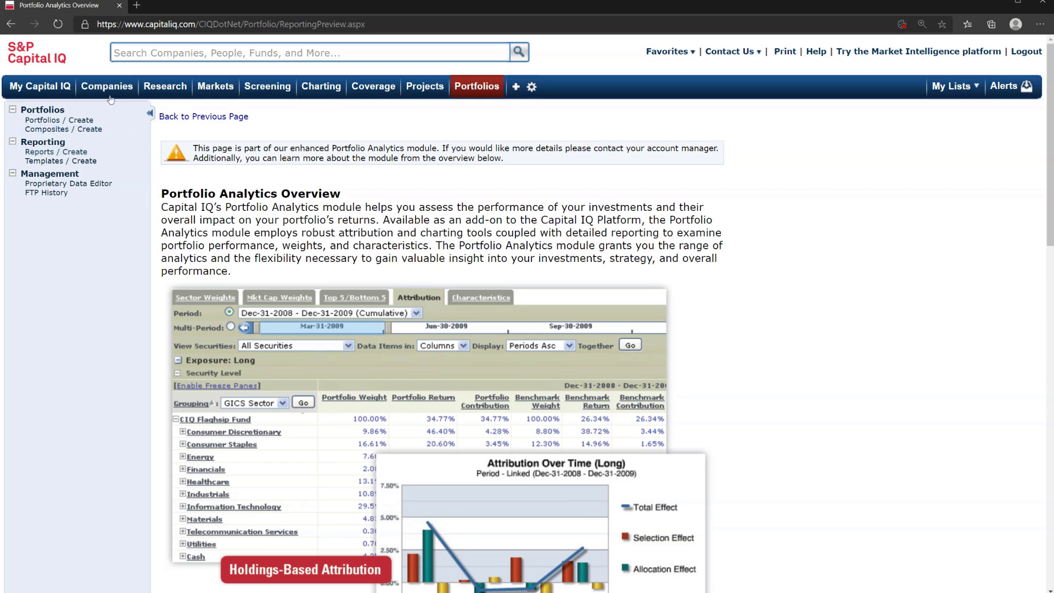
mouse_move(109, 94)
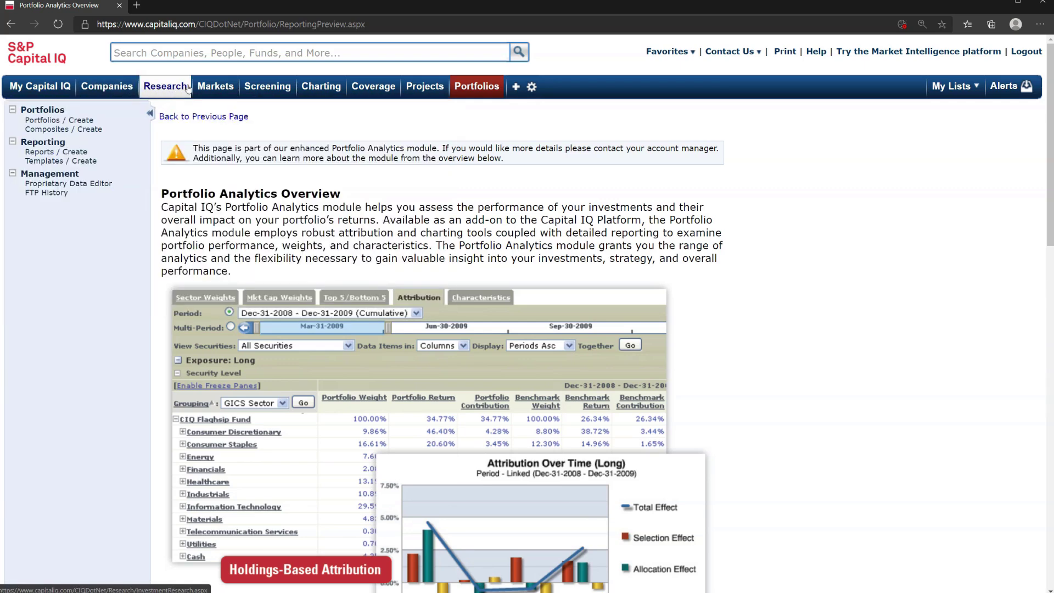
mouse_move(210, 87)
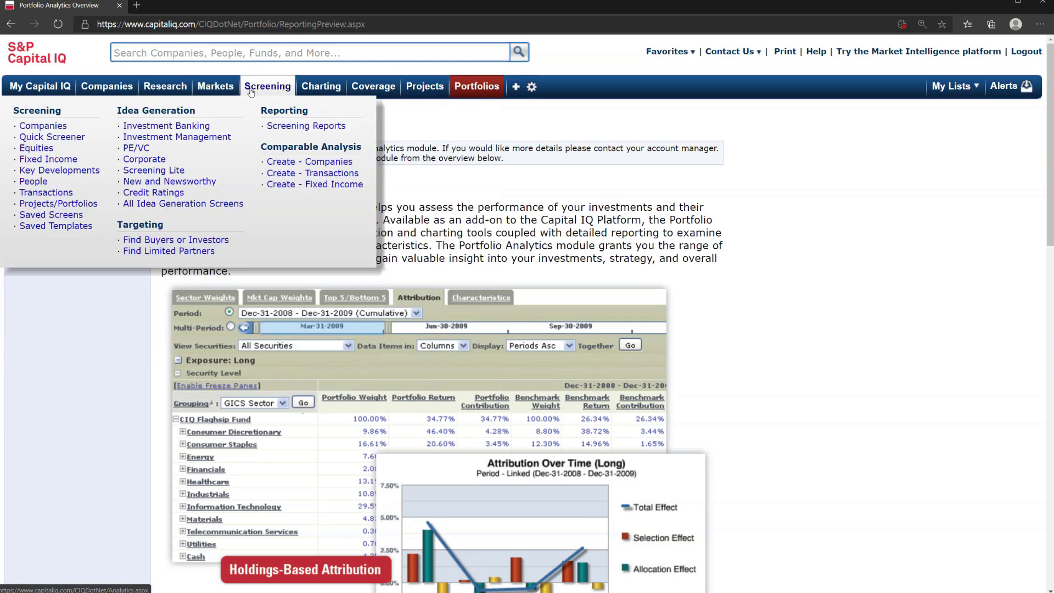
mouse_move(331, 88)
mouse_move(378, 88)
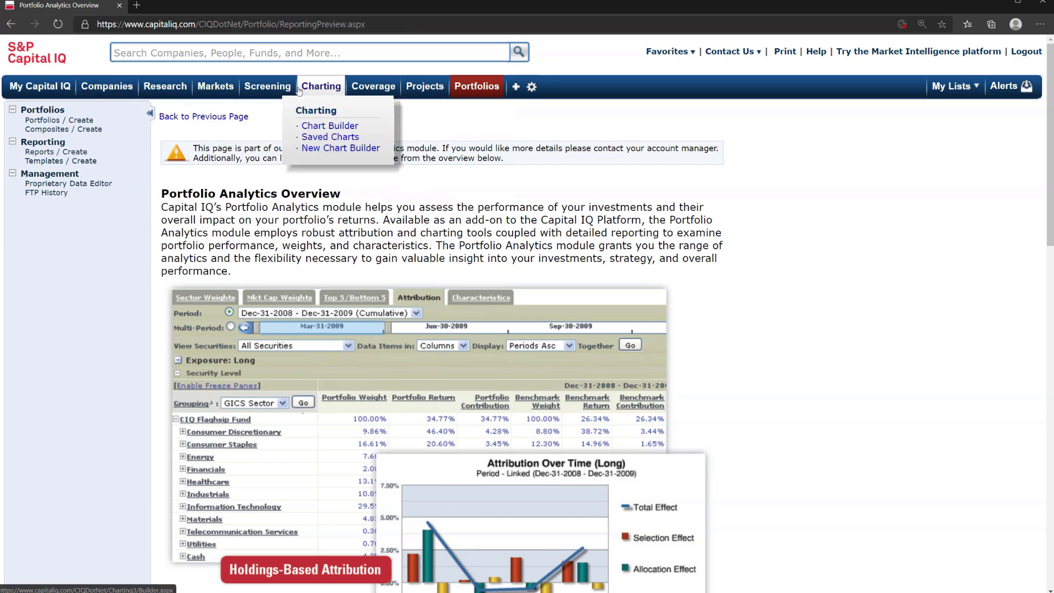
mouse_move(279, 91)
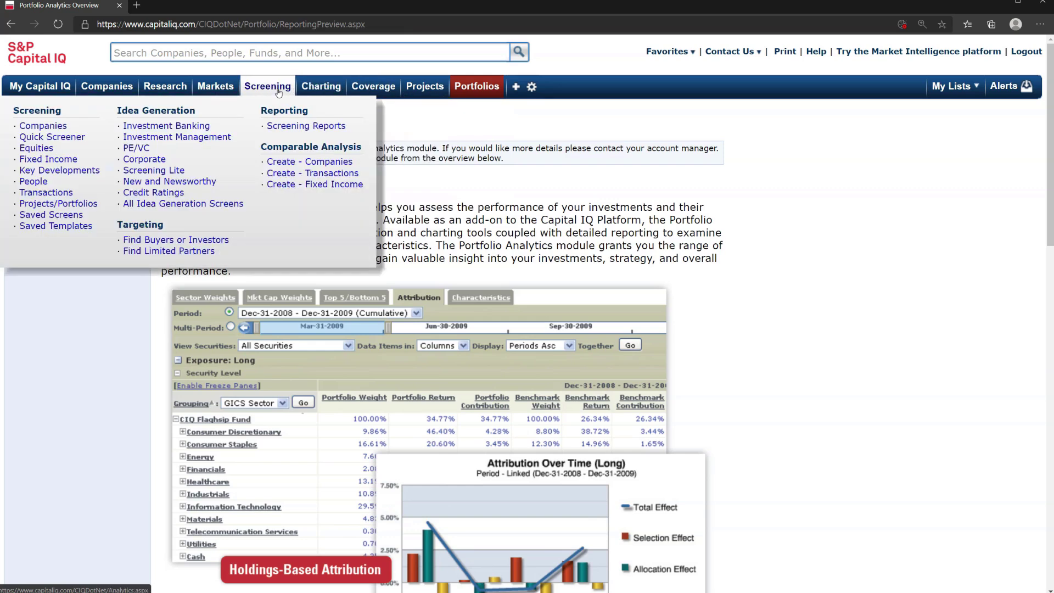